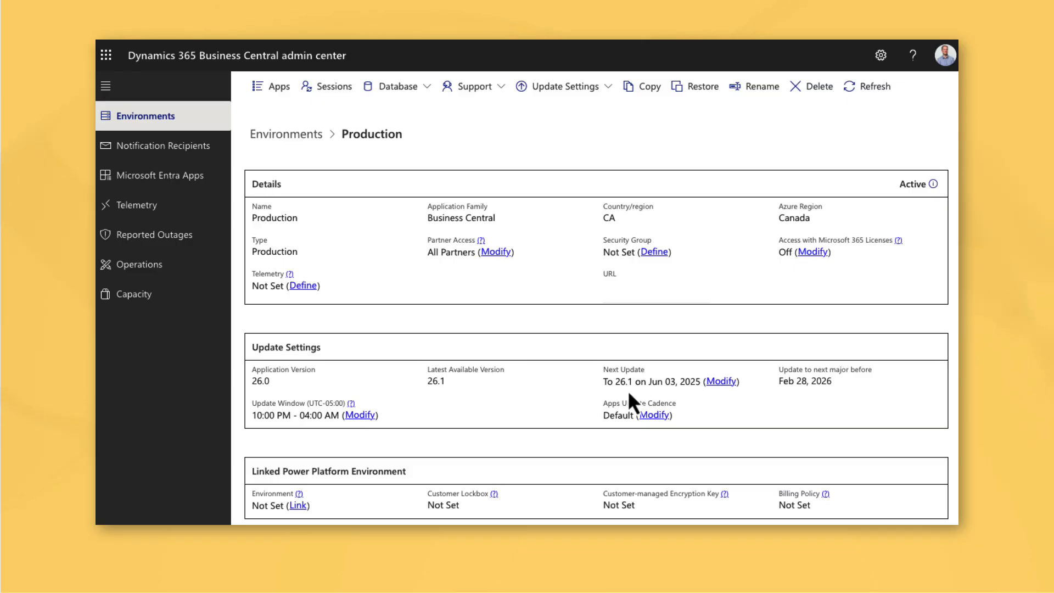
- Schedule the Production environment's update to version 26.1 for Jun 01, 2025
click(724, 381)
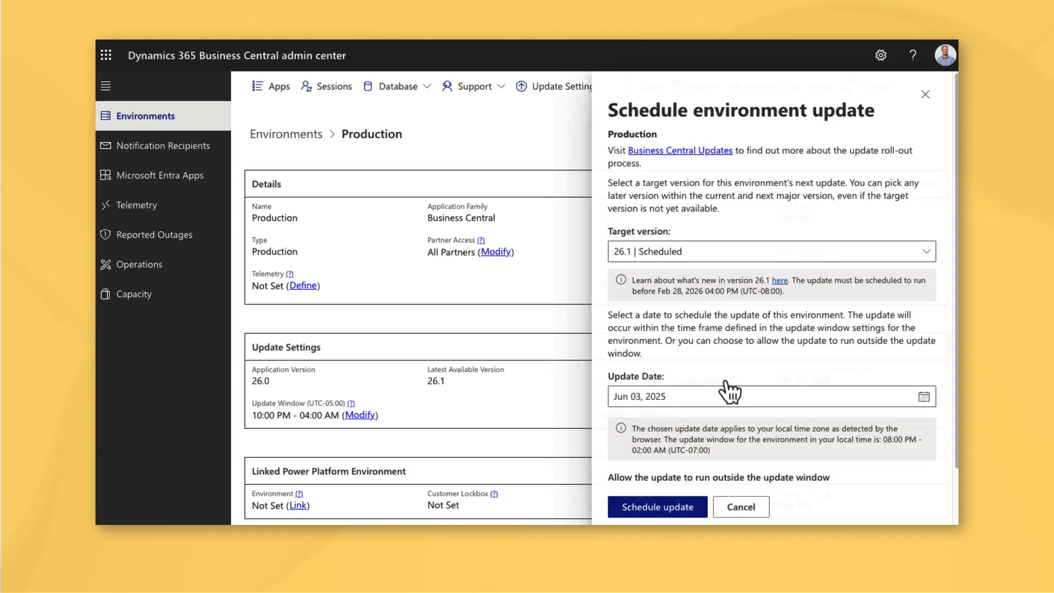
click(923, 399)
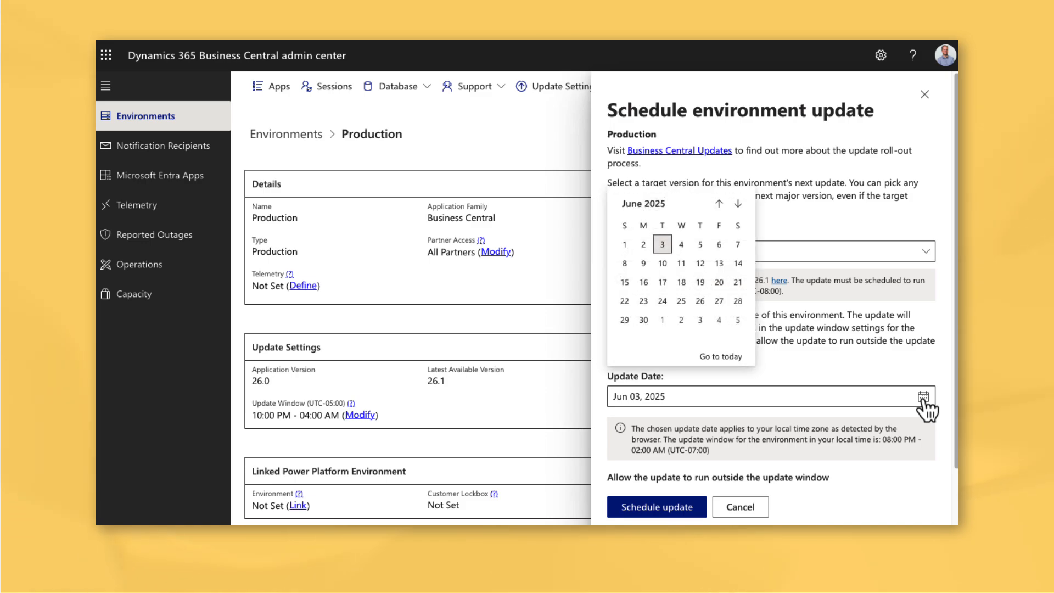
click(626, 247)
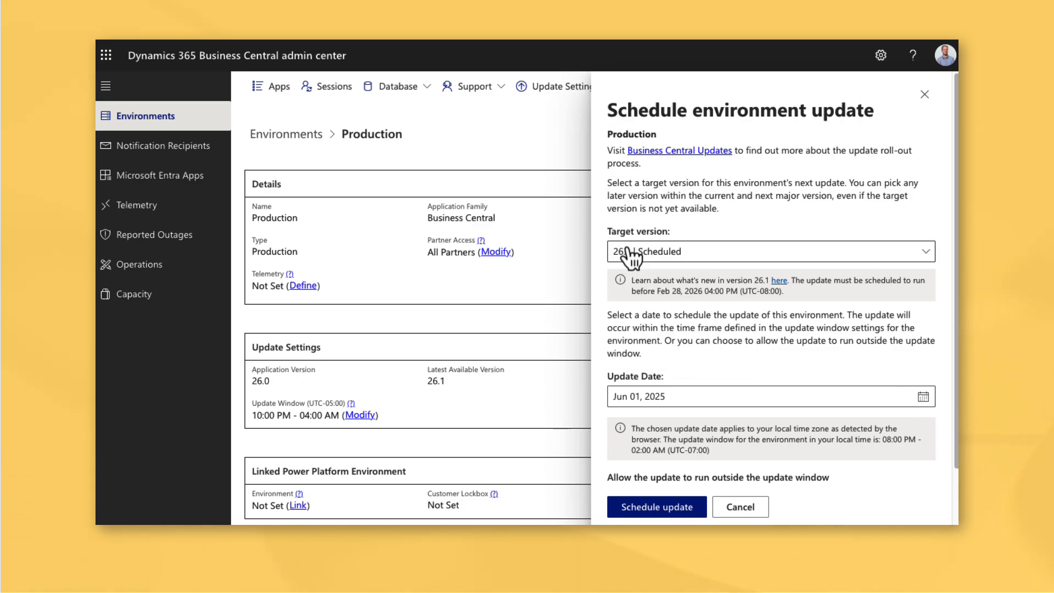
click(655, 508)
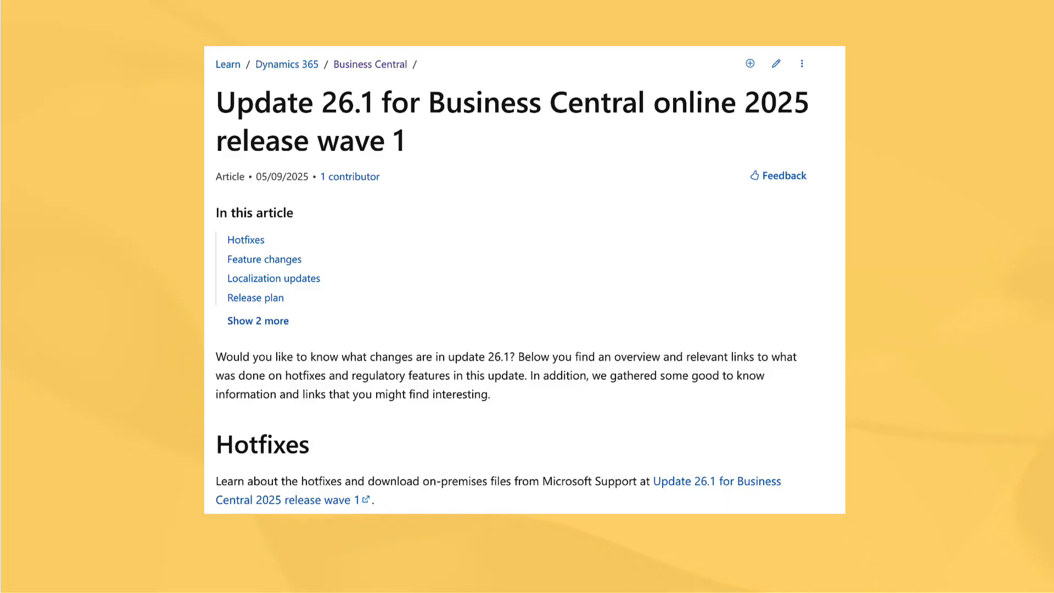
- Read the Update 26.1 article from the hotfixes and feature changes through the upgrade and good-to-know sections
scroll(512, 280, down, 7)
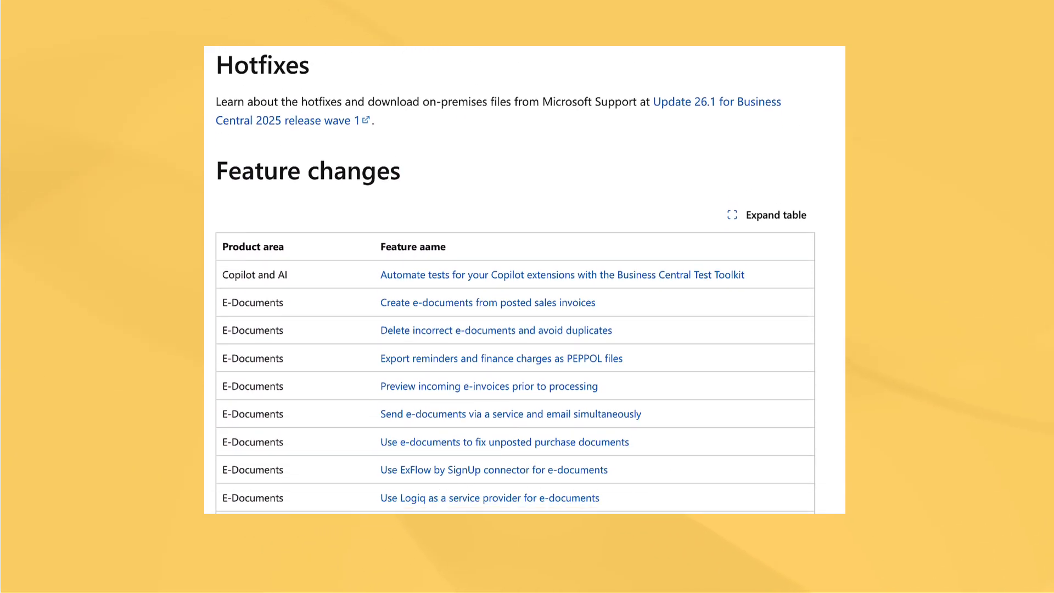
scroll(512, 280, down, 7)
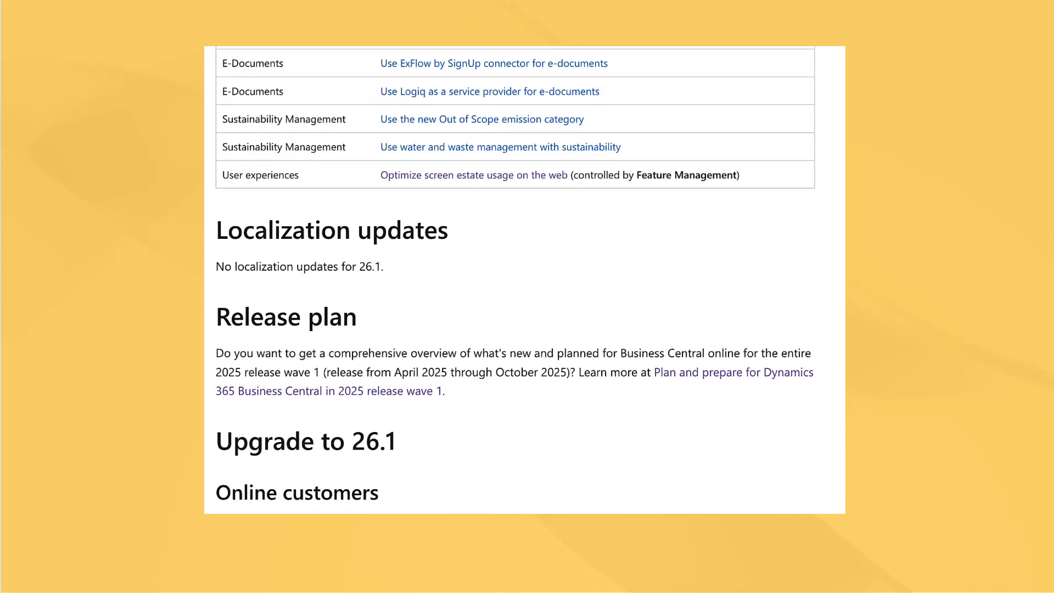
scroll(525, 280, down, 6)
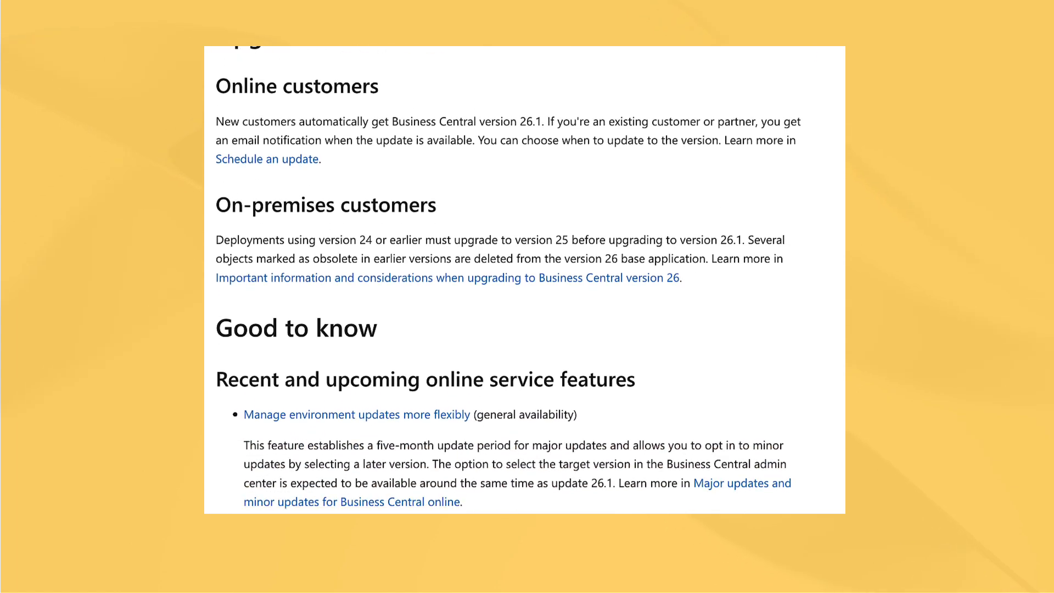
scroll(525, 280, down, 2)
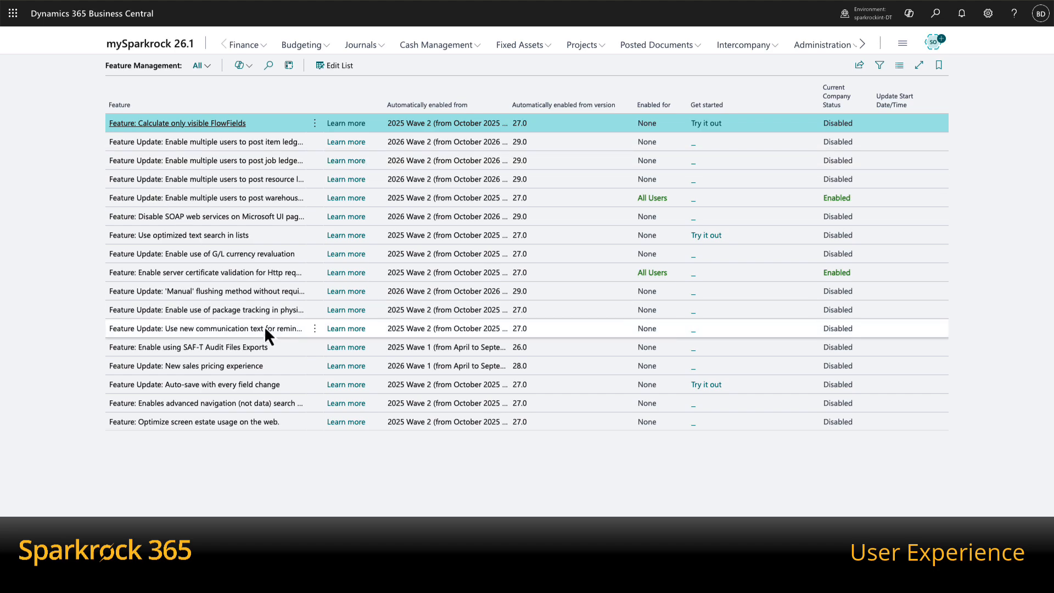
- Enable "Feature: Optimize screen estate usage on the web" for All Users in Feature Management
click(301, 424)
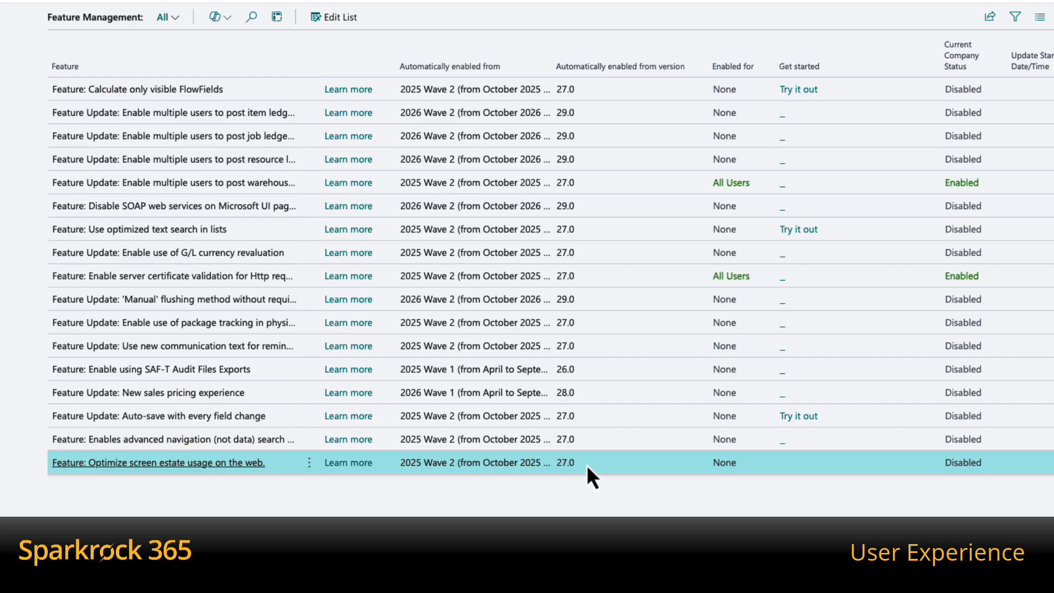
click(336, 18)
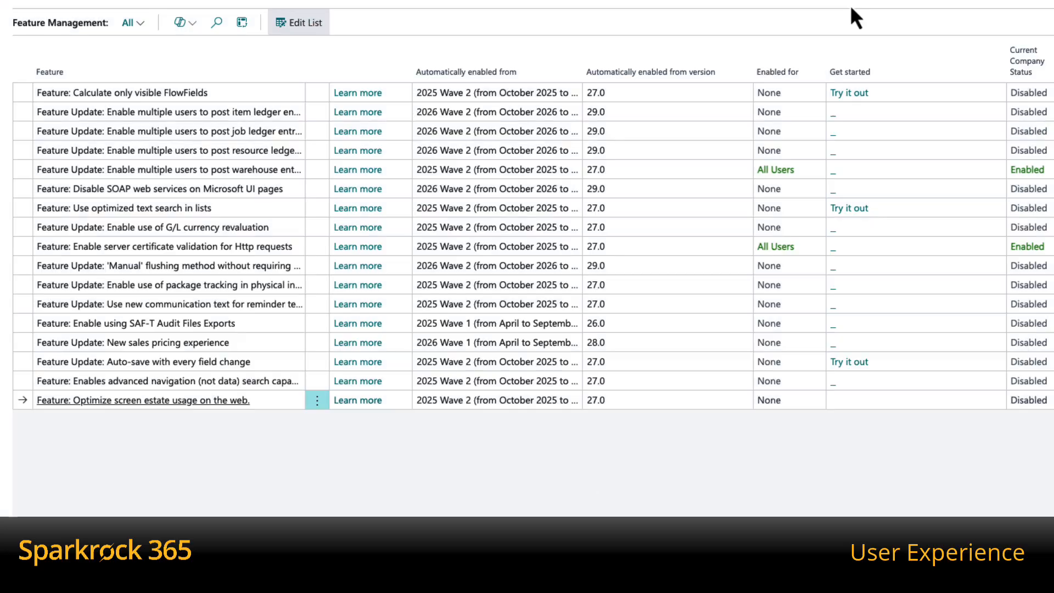
click(816, 401)
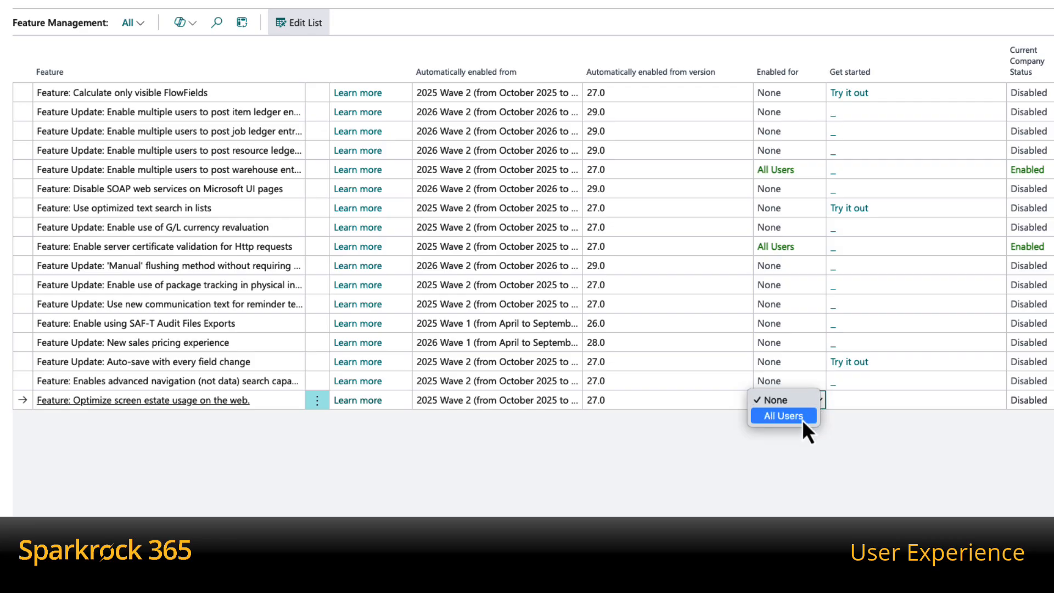
click(799, 417)
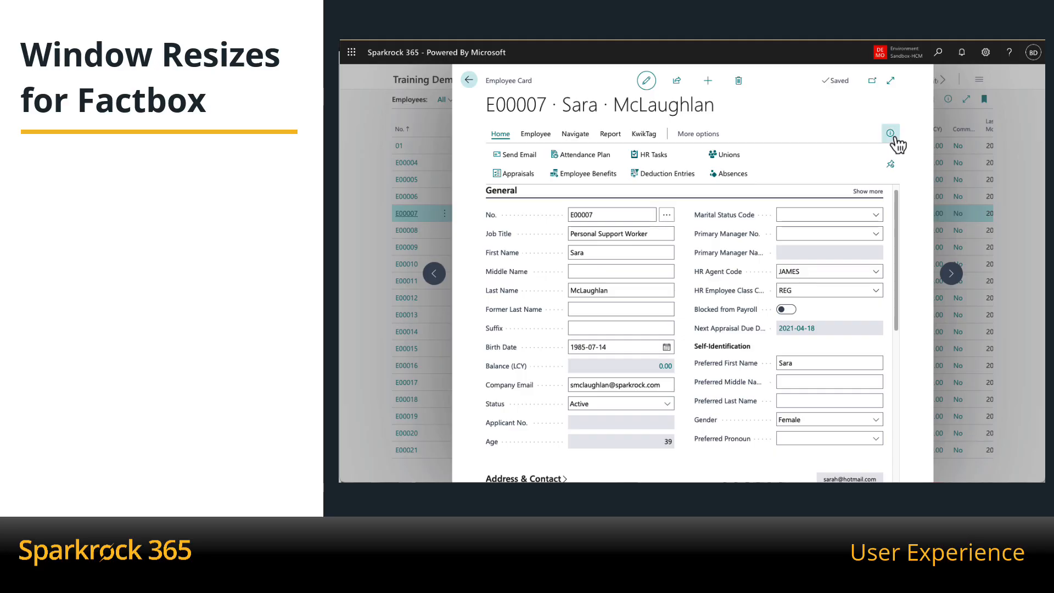
- Show and hide the FactBox pane on the employee cards to compare how the window resizes
click(890, 133)
click(891, 134)
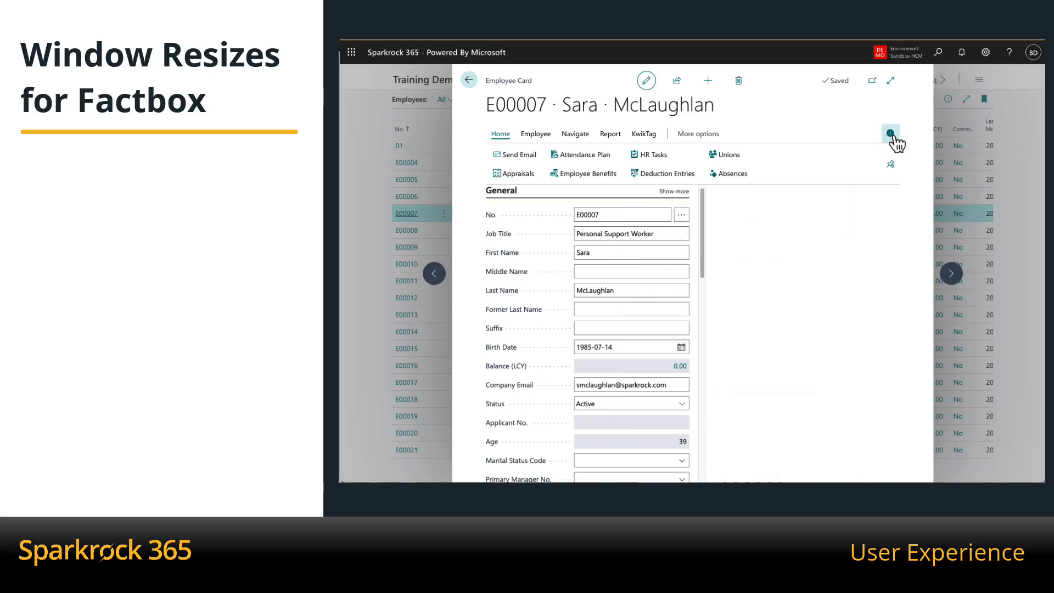
click(891, 133)
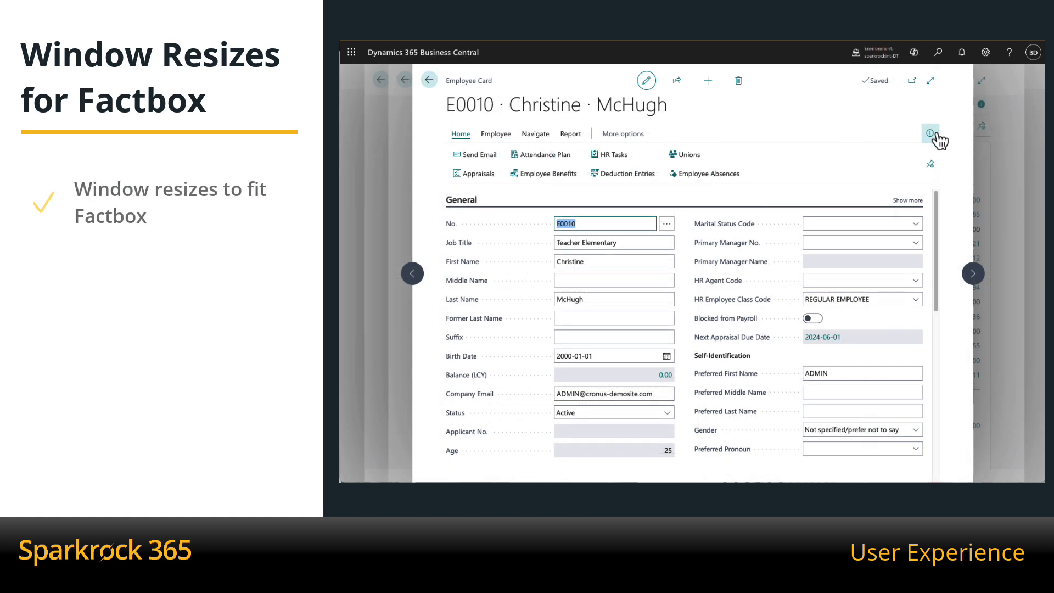
click(931, 133)
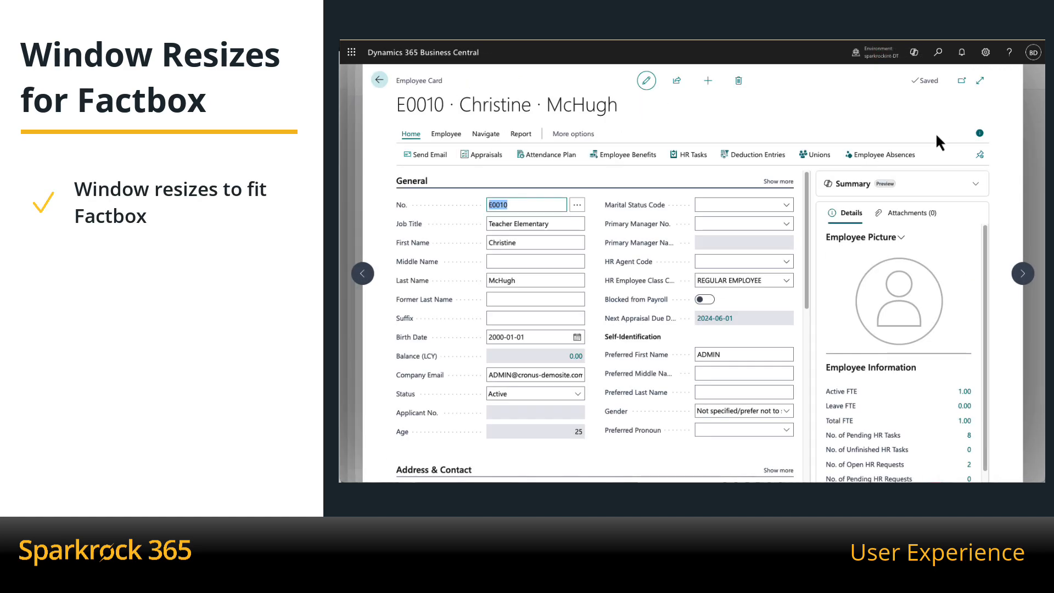
click(981, 136)
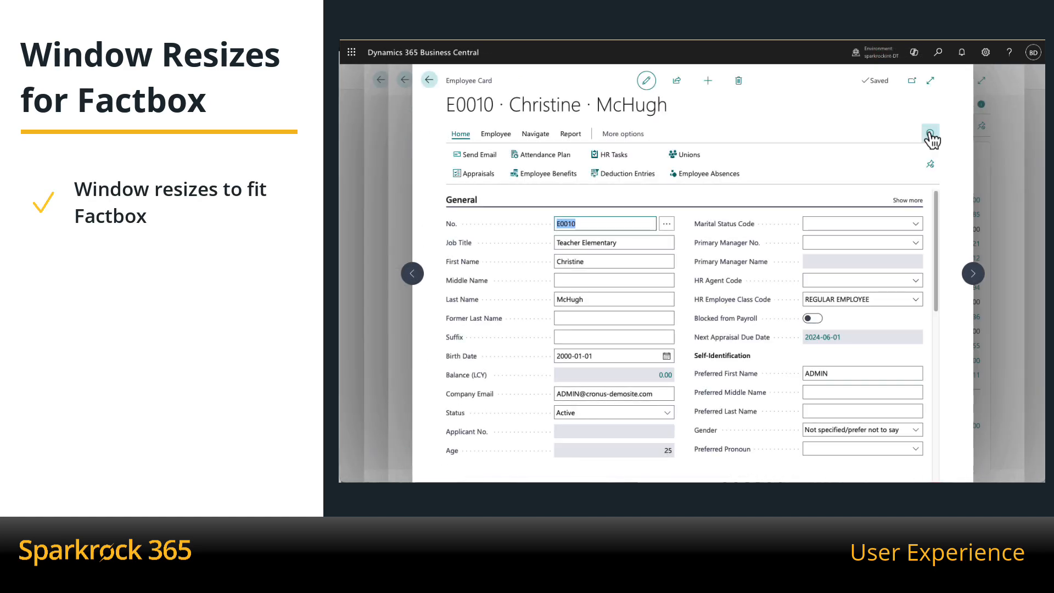
- Show the employee card's FactBox pane, widen it considerably, and reset its width to the default
click(931, 136)
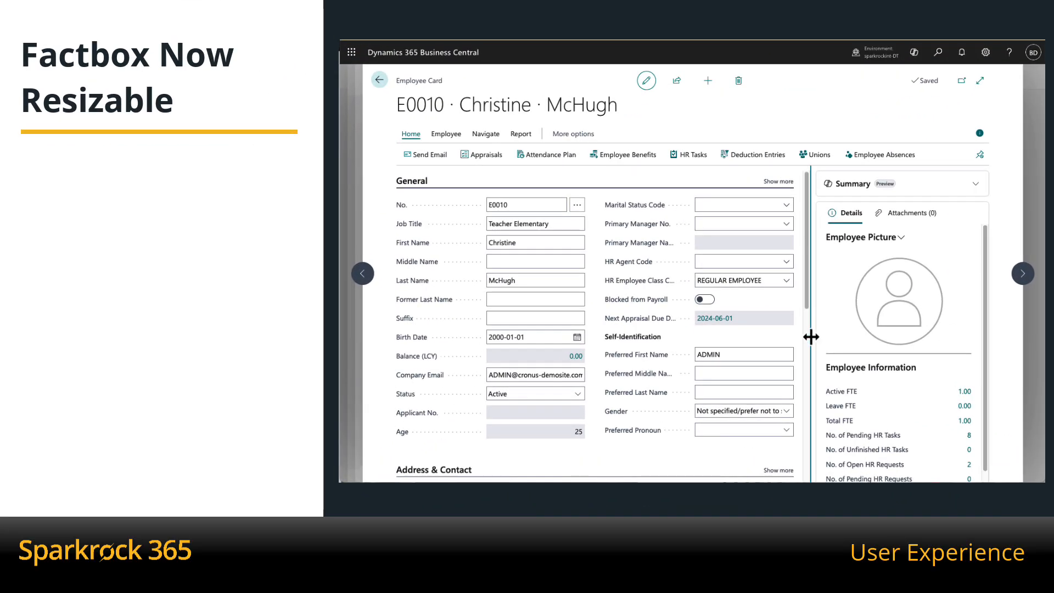
drag(815, 337, 657, 338)
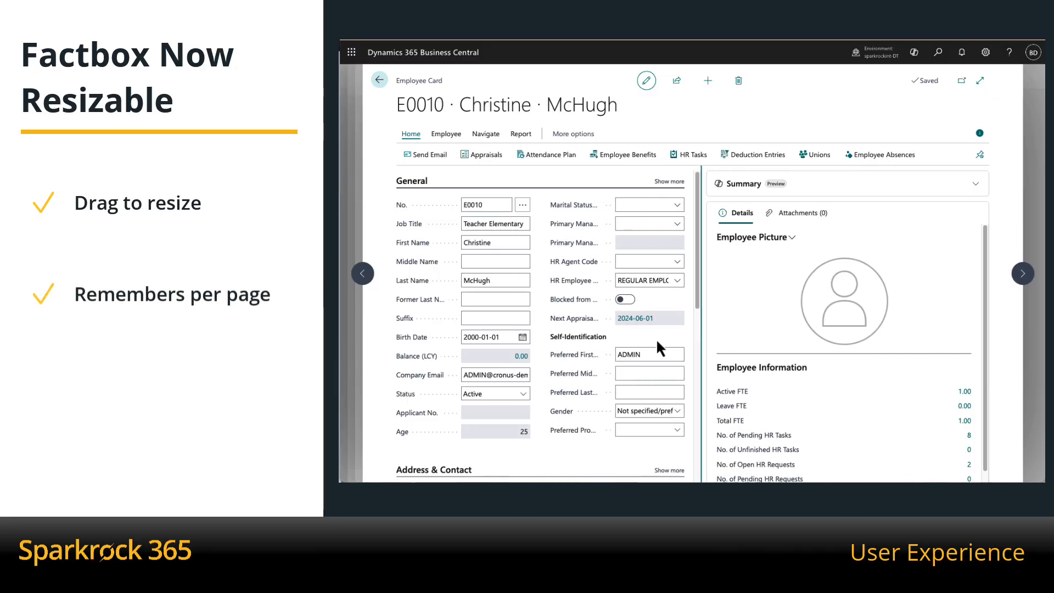
double_click(701, 331)
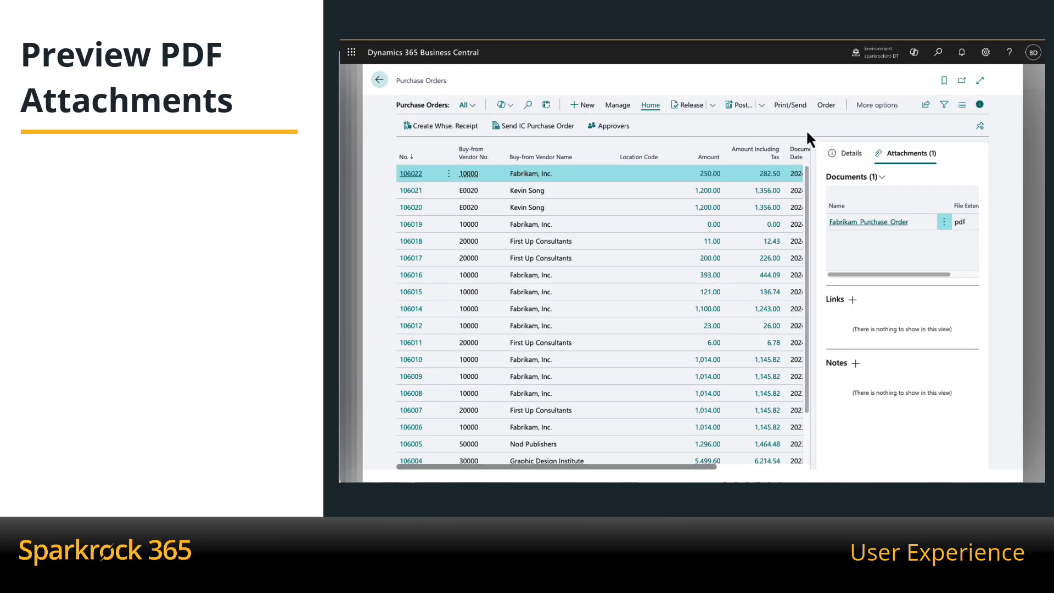
- Preview the Fabrikam_Purchase_Order PDF attached to the first purchase order and bring up the attachment's available actions
click(886, 221)
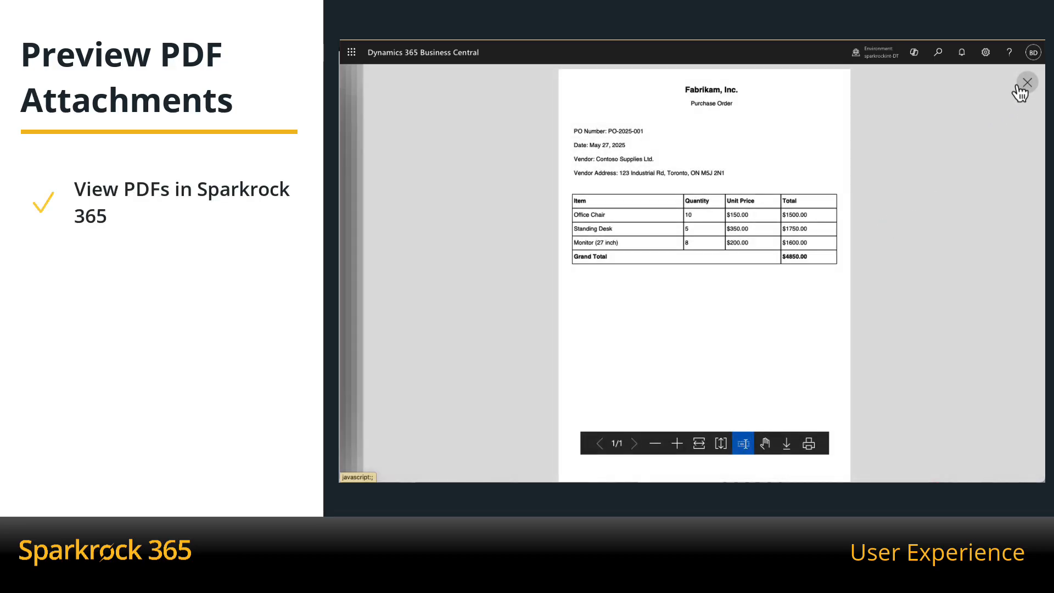
click(1025, 84)
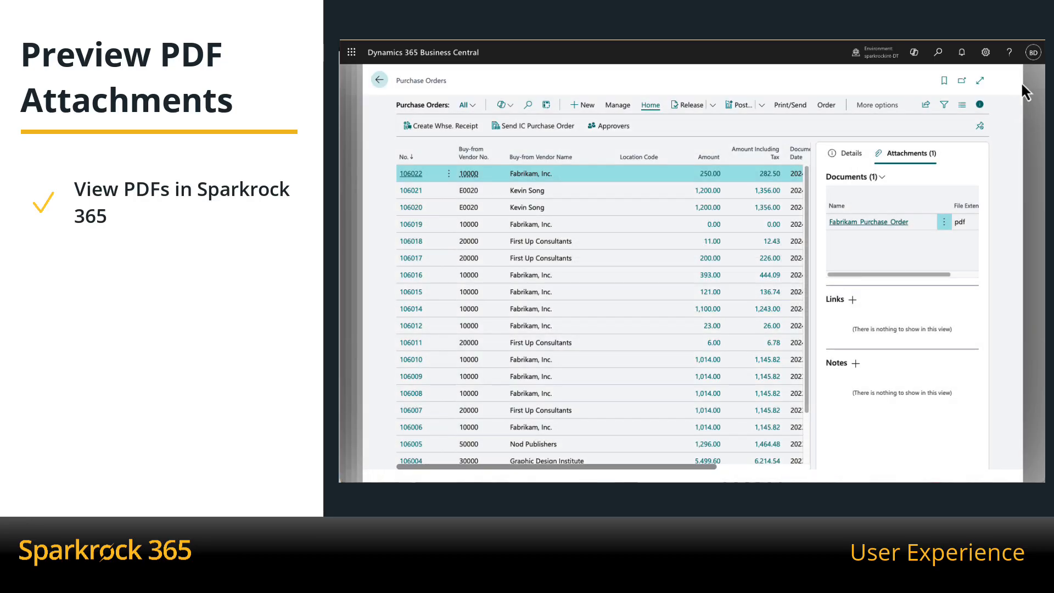
click(880, 222)
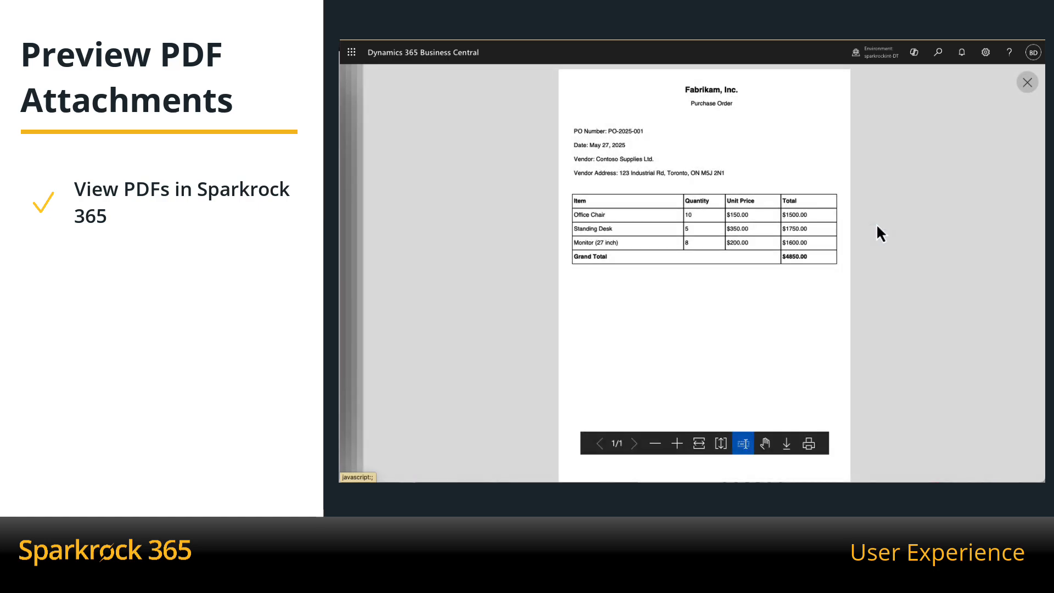
click(1026, 83)
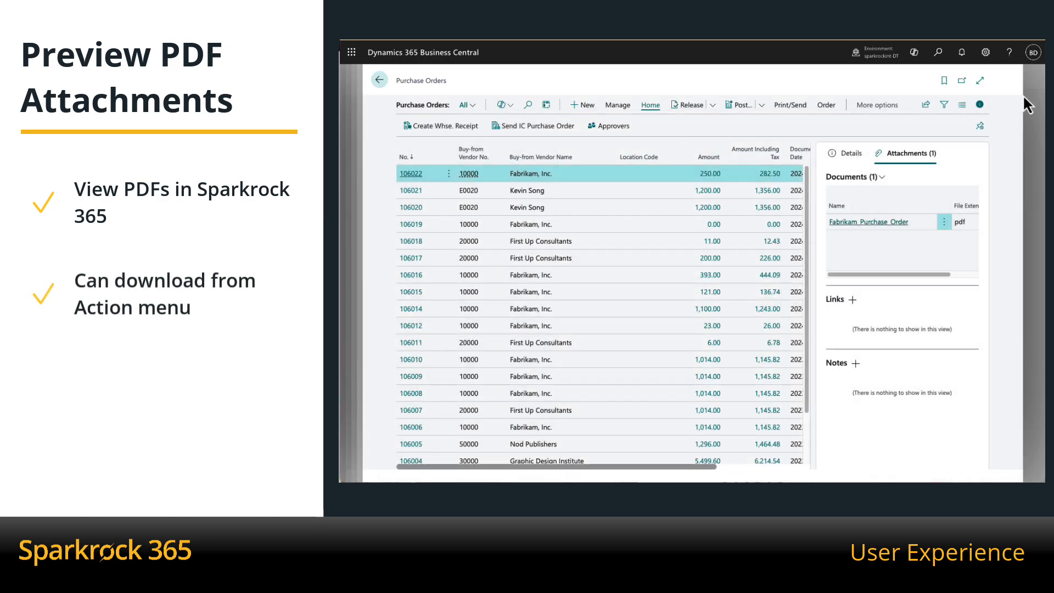
click(944, 222)
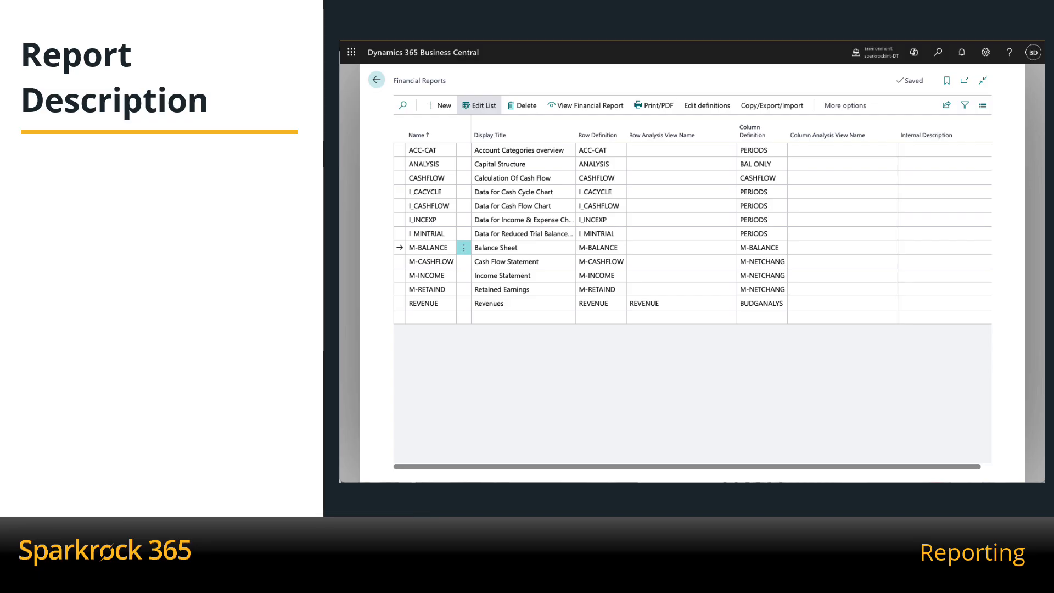
- Set the M-BALANCE report's internal description to "This is a balance sheet (internal only)" and preview the report
mouse_move(525, 137)
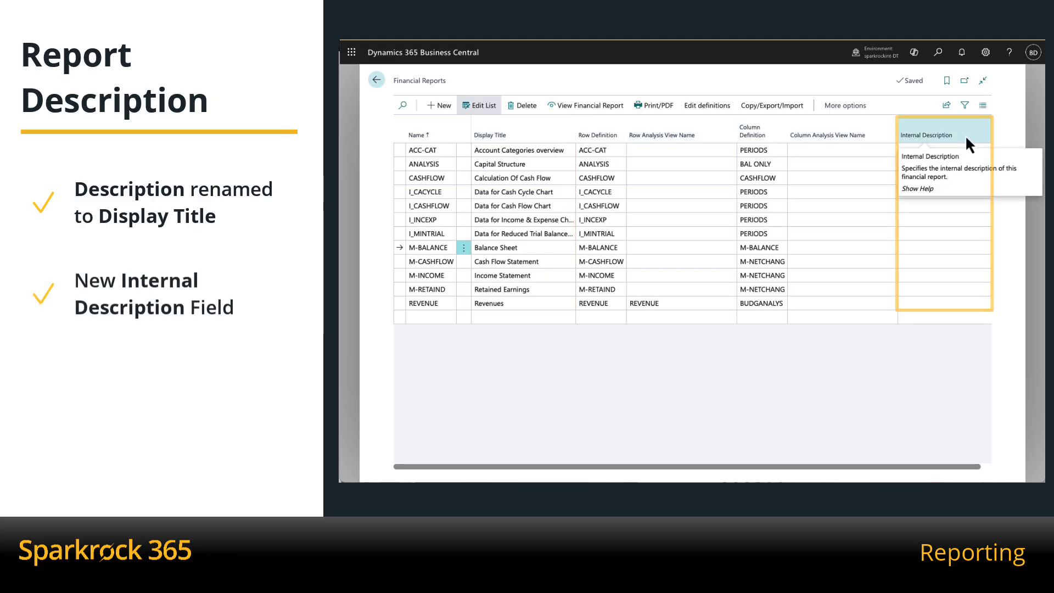
click(707, 105)
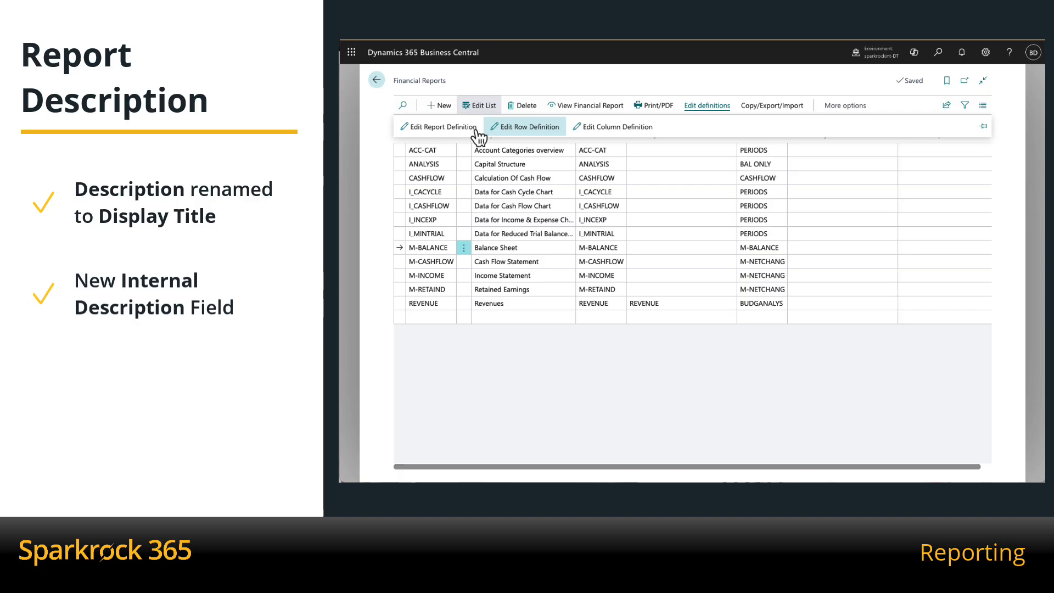
click(439, 127)
text(This is a balance sheet (internal only))
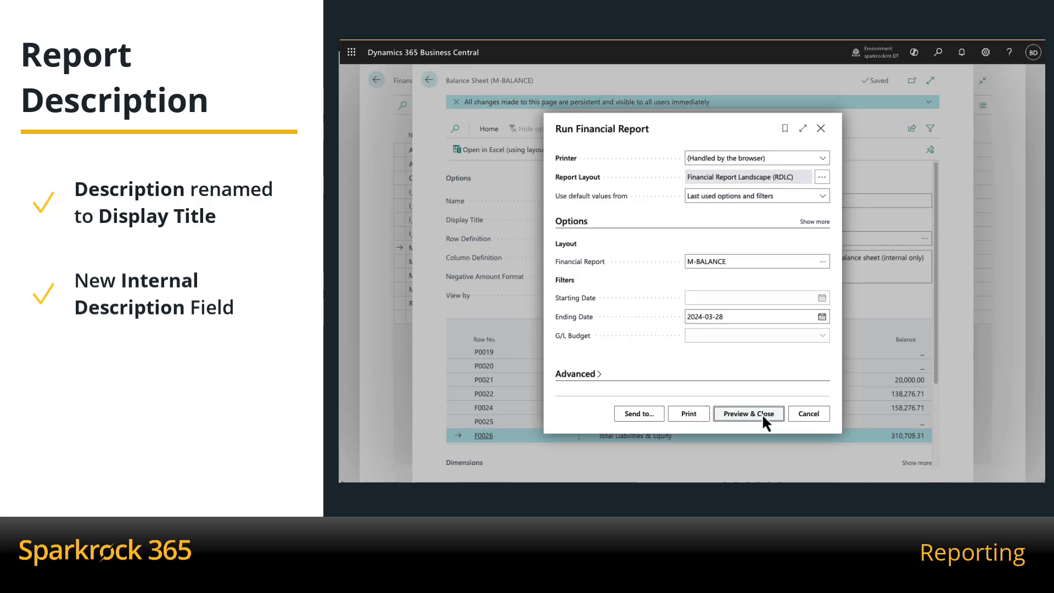
click(765, 419)
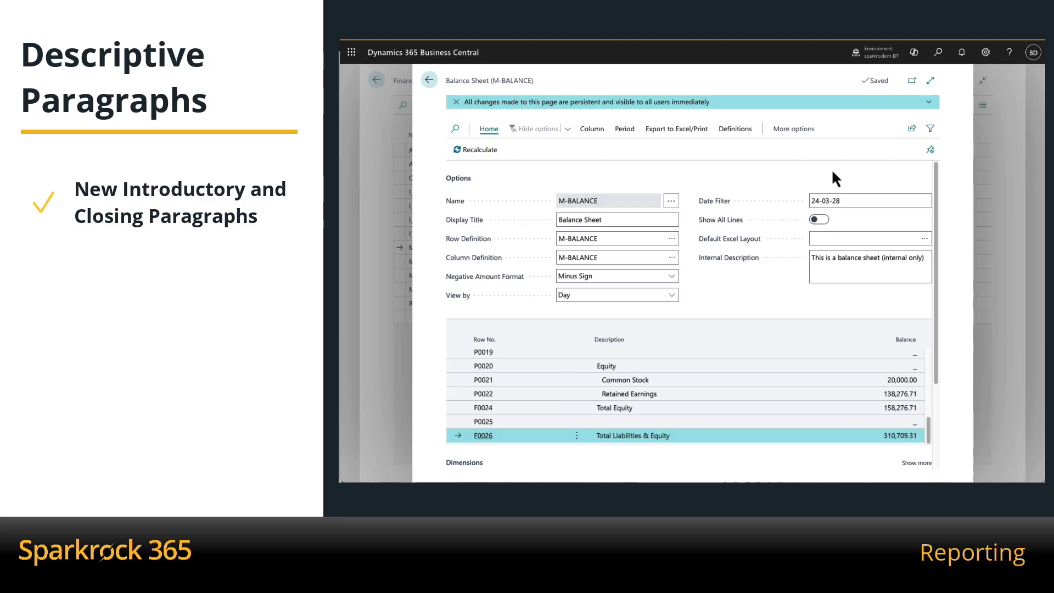
- Add the introductory paragraph "This is an introductory paragraph." and closing paragraph "This is a closing paragraph." to the M-BALANCE report, and preview it
click(736, 132)
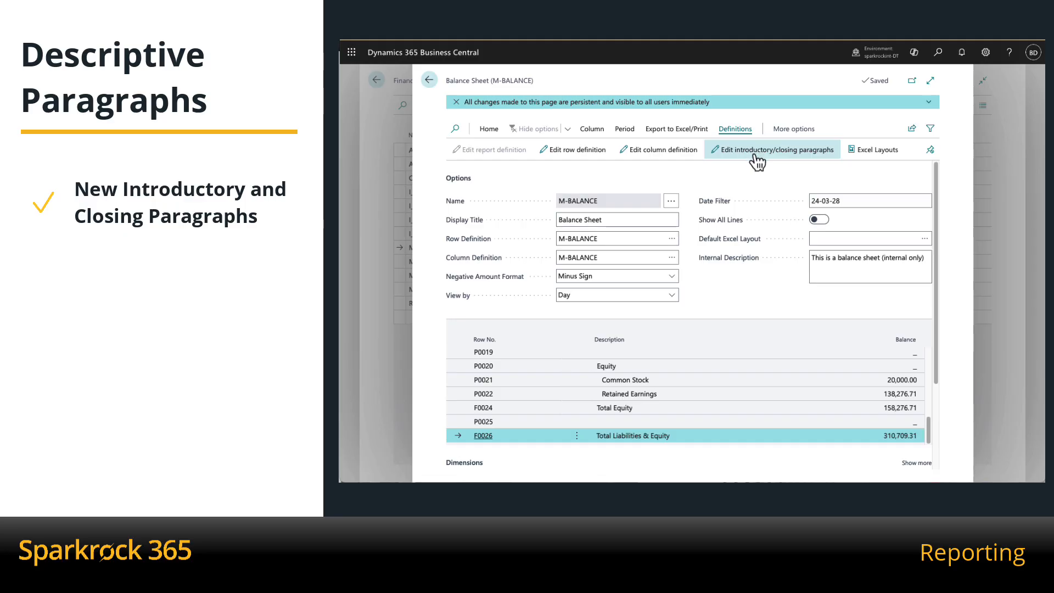
click(755, 155)
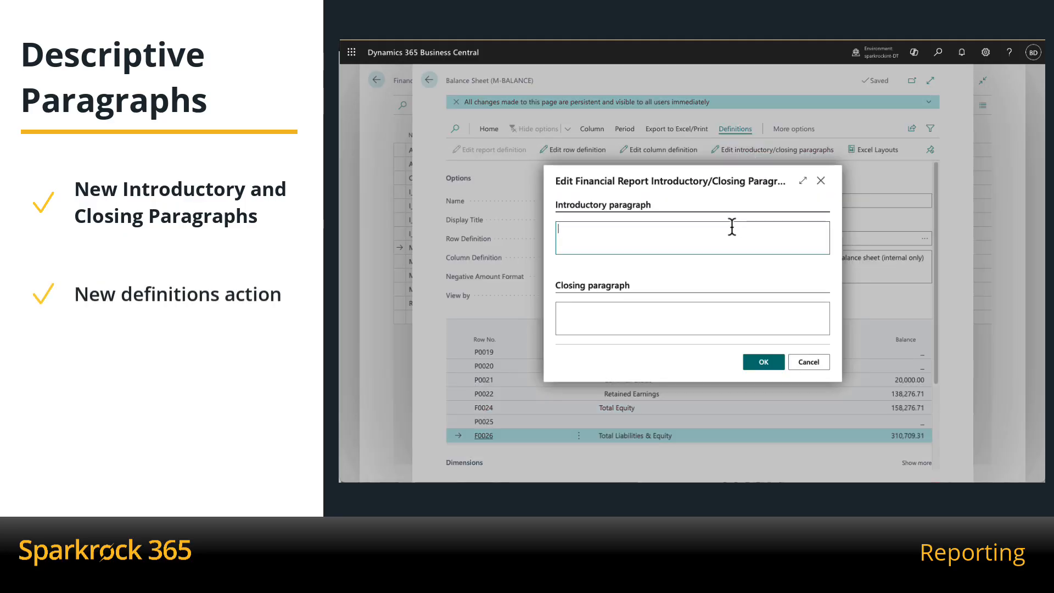
text(This is an introductory paragraph.)
key(Tab)
text(This is a closing paragraph.)
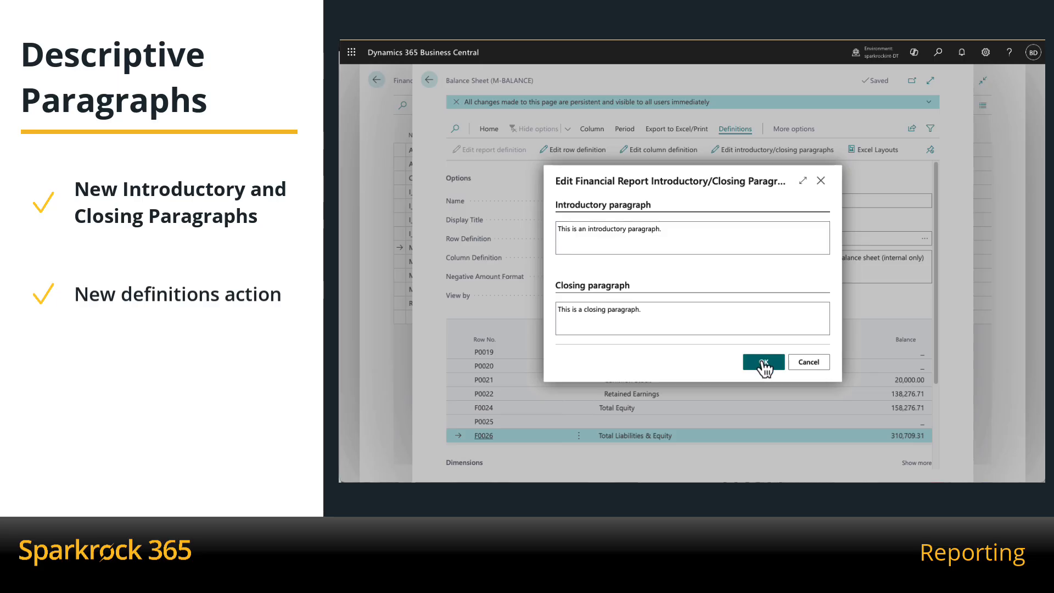
click(778, 366)
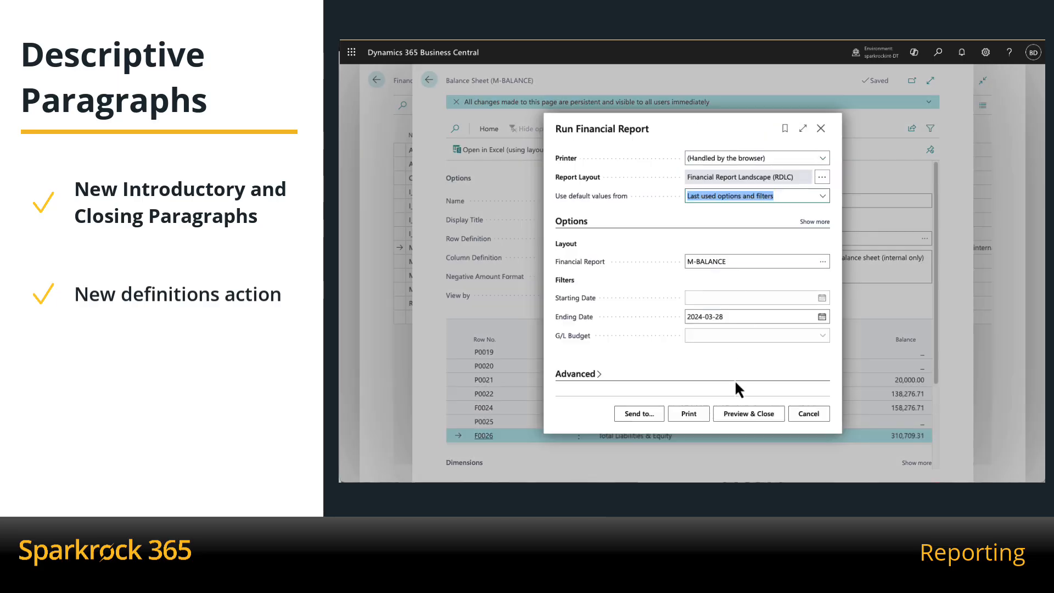
click(740, 418)
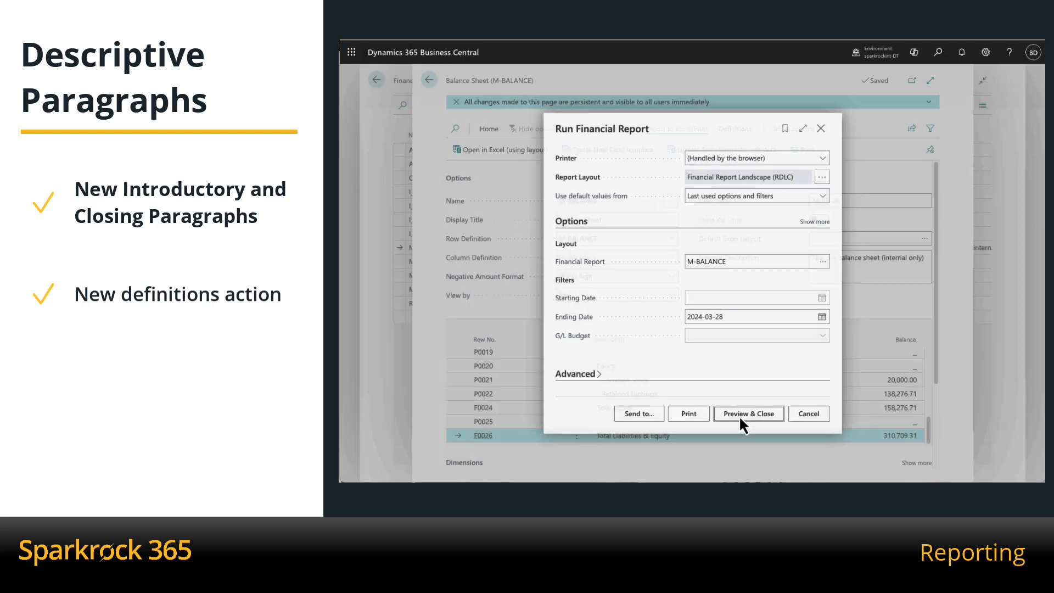
scroll(711, 236, down, 5)
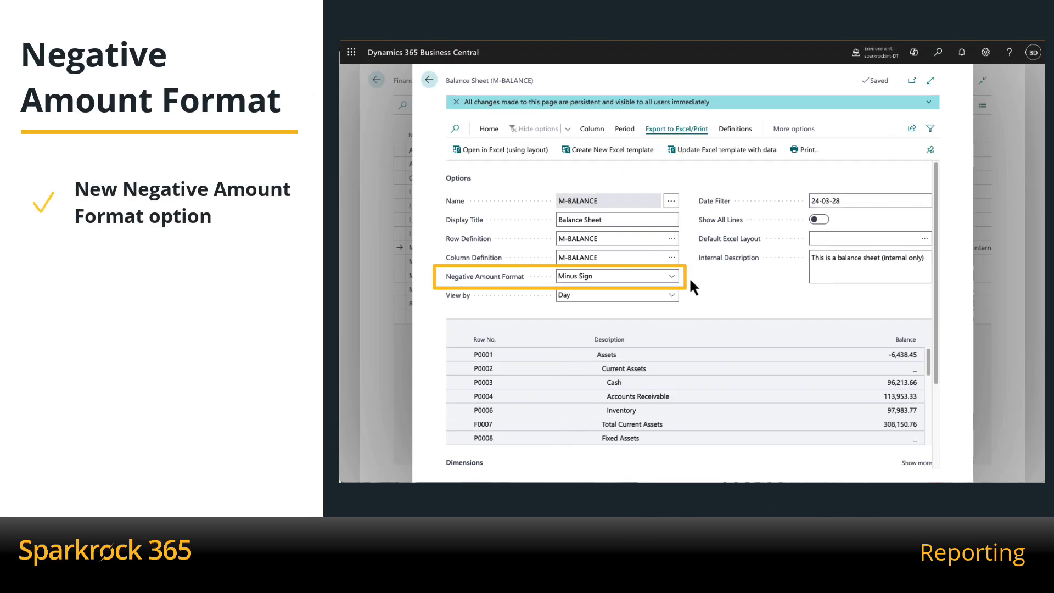
- Switch the M-BALANCE report's negative amount format to Parentheses and back to Minus Sign
click(674, 277)
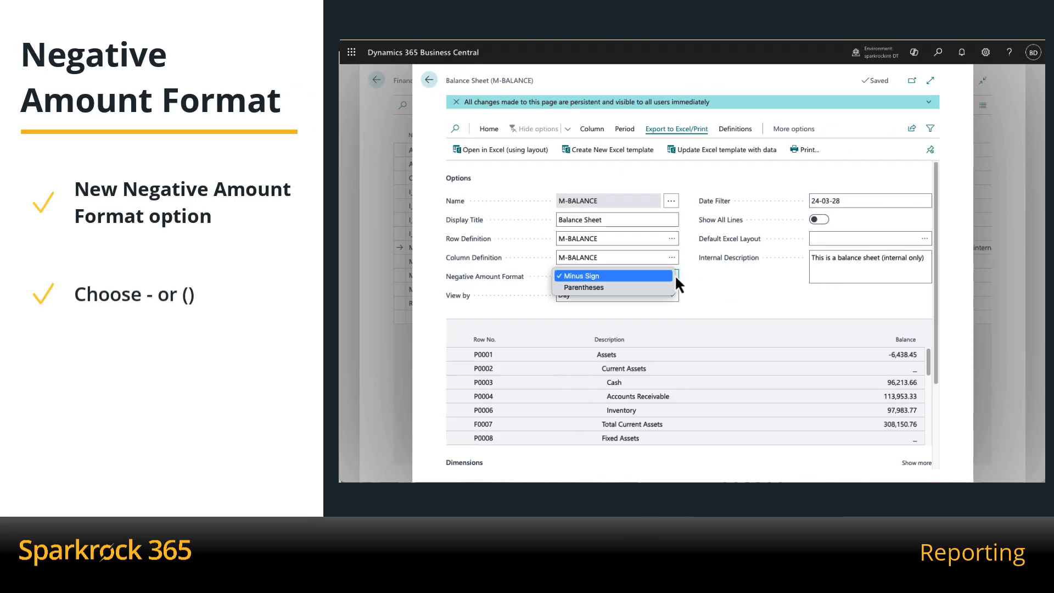
click(645, 286)
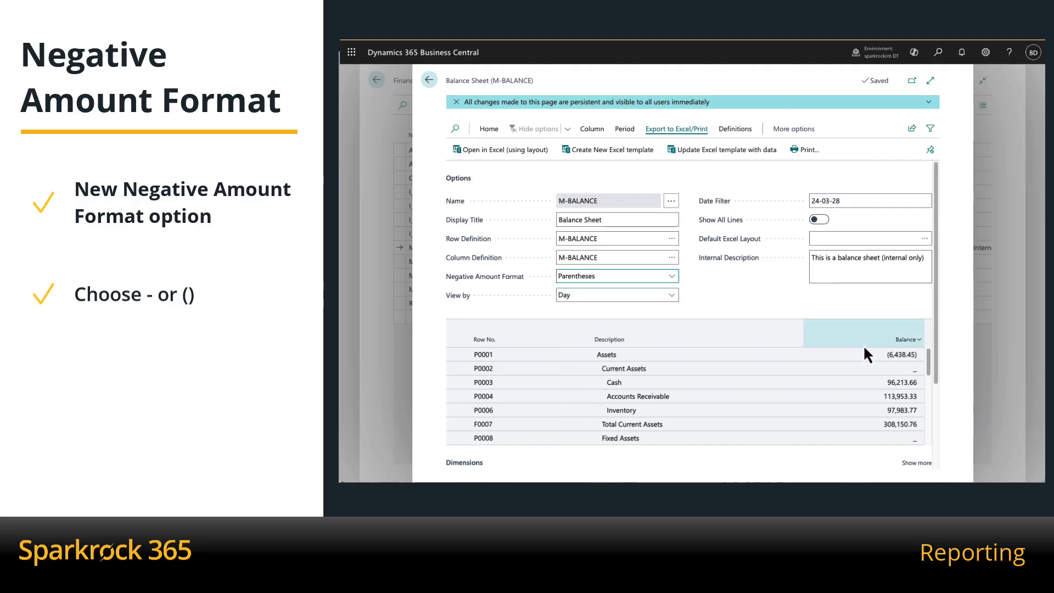
click(671, 277)
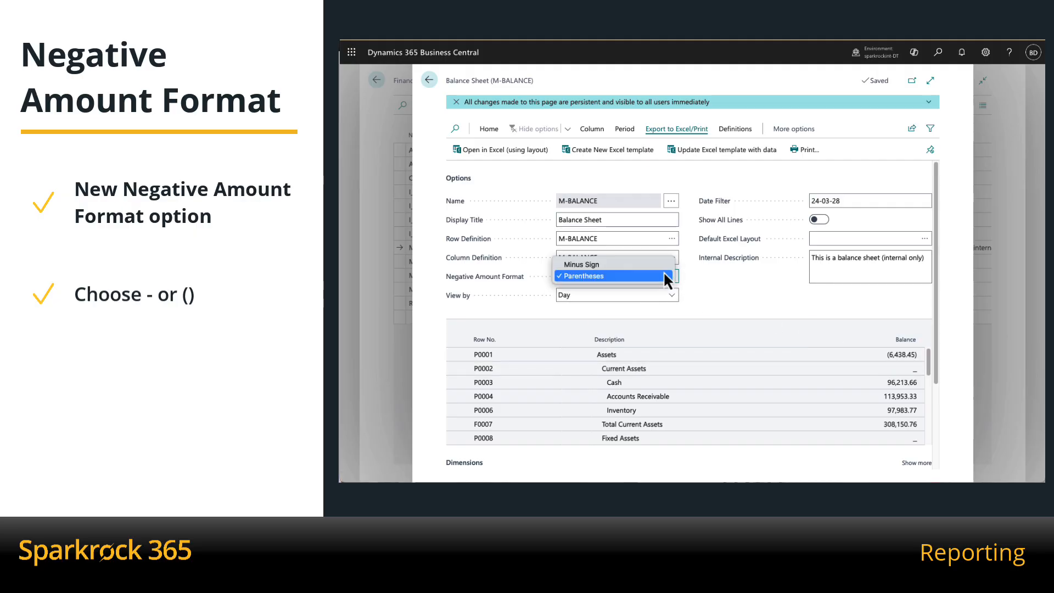
click(657, 264)
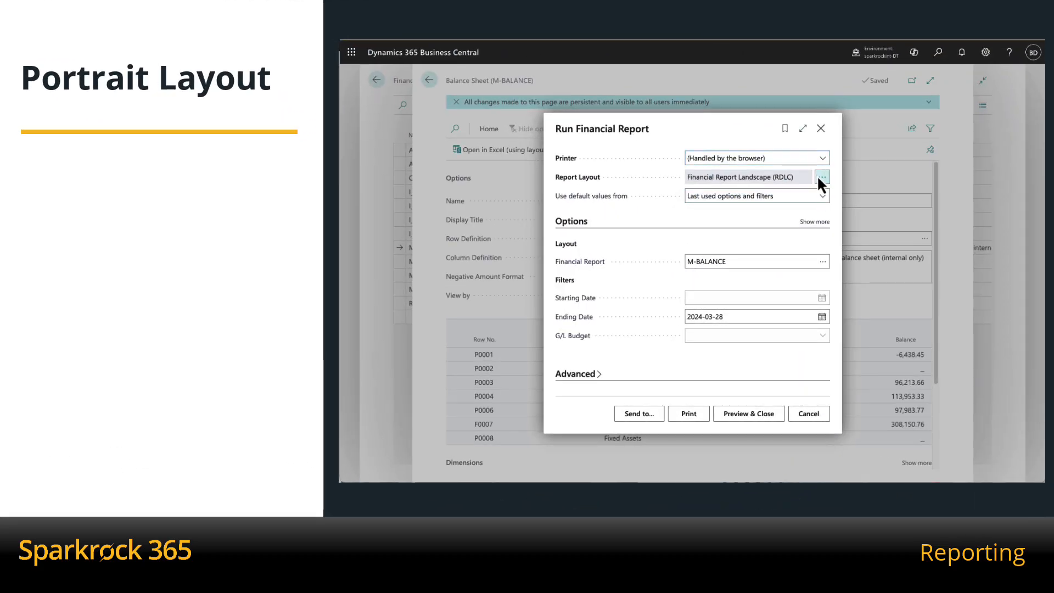
- Choose the Financial Report Portrait (RDLC) layout for the M-BALANCE report run and preview the report
click(820, 177)
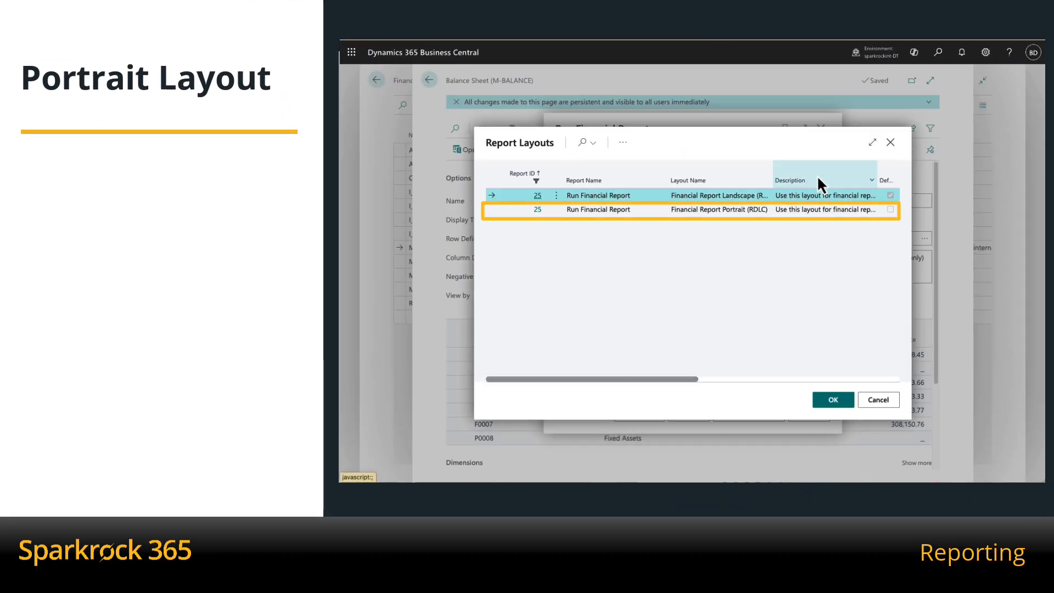
click(654, 206)
click(833, 400)
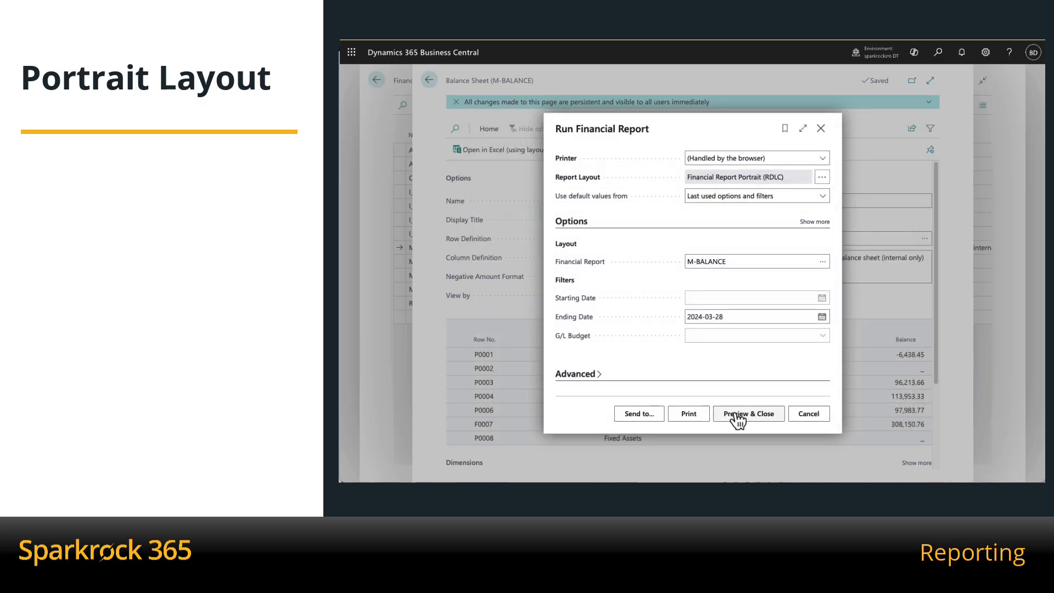
click(736, 415)
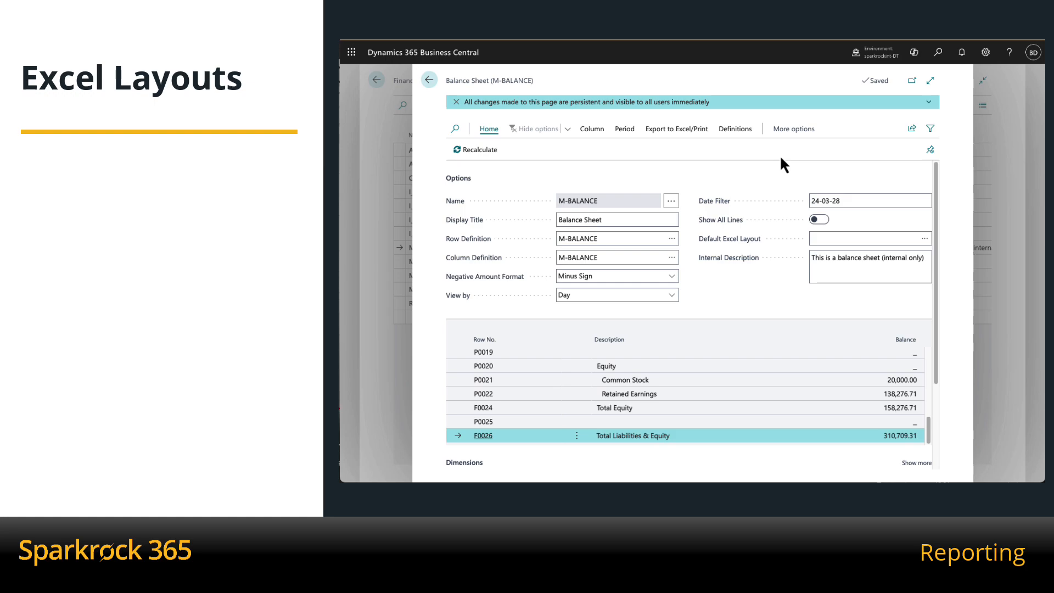
- Create an Excel layout for the M-BALANCE report with code FY2025, description "Financial Year 2025" and file name fy-2025
click(725, 132)
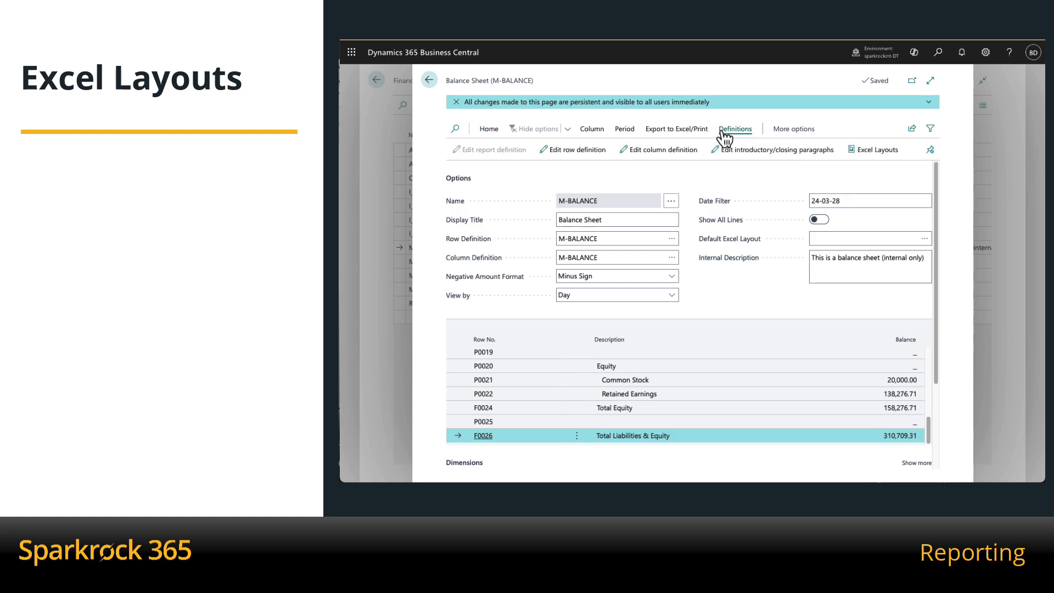
click(866, 159)
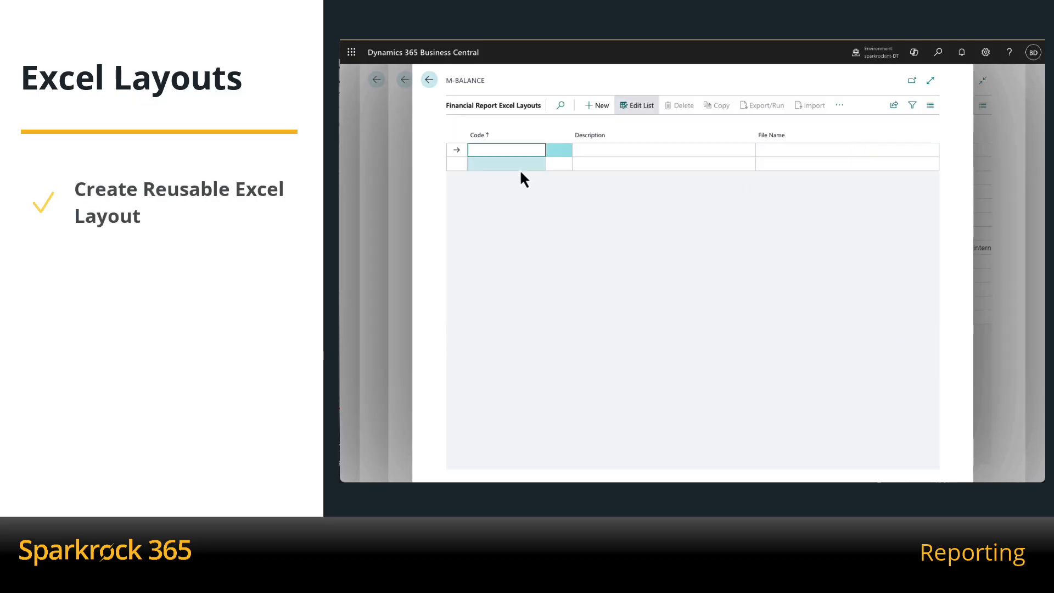
text(FY2025)
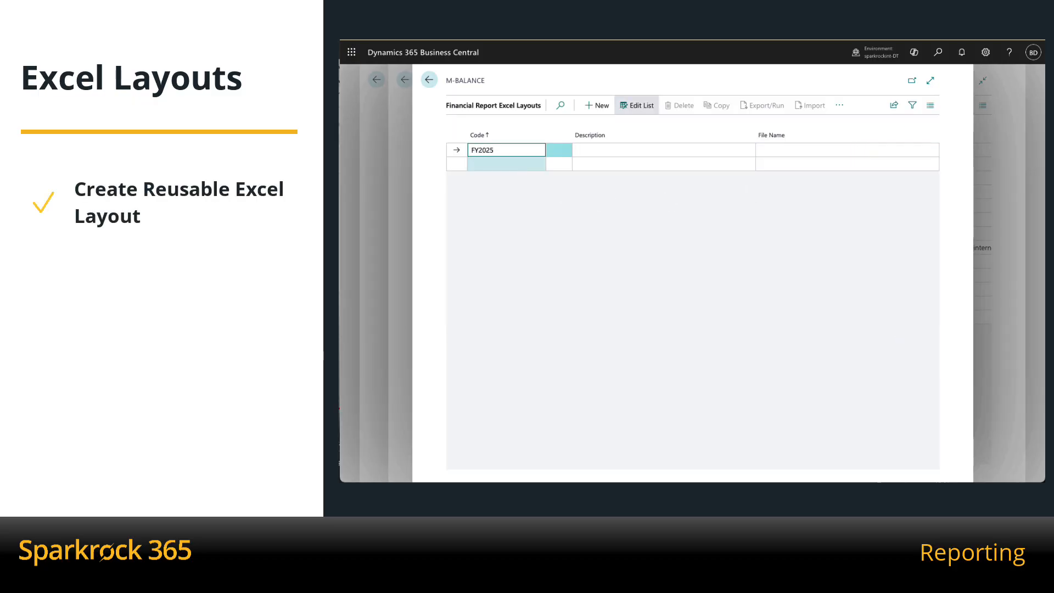
key(Tab)
text(Financial Year 2025)
key(Tab)
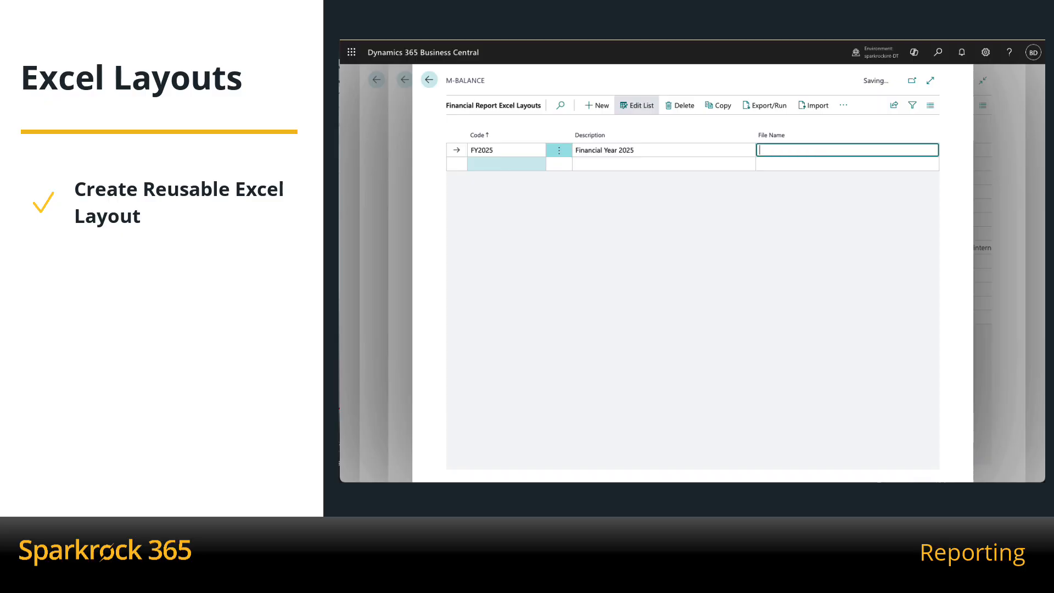
text(fy-2025)
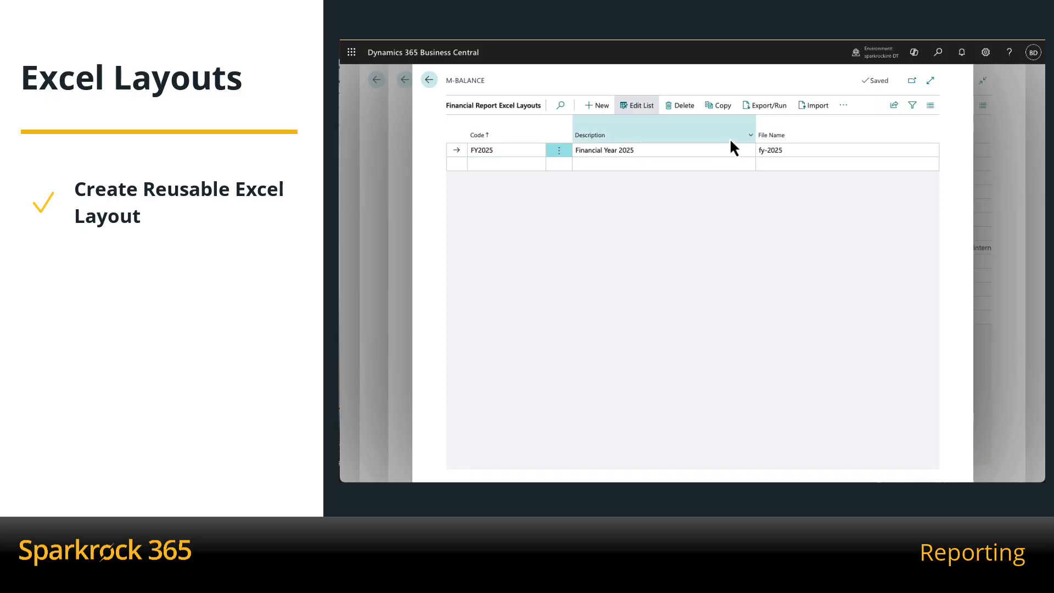
- Export the FY2025 layout to Excel and build a "Balance Sheet" worksheet with descriptions and balances linked from the M-BALANCE sheet, starting at row 3
click(770, 108)
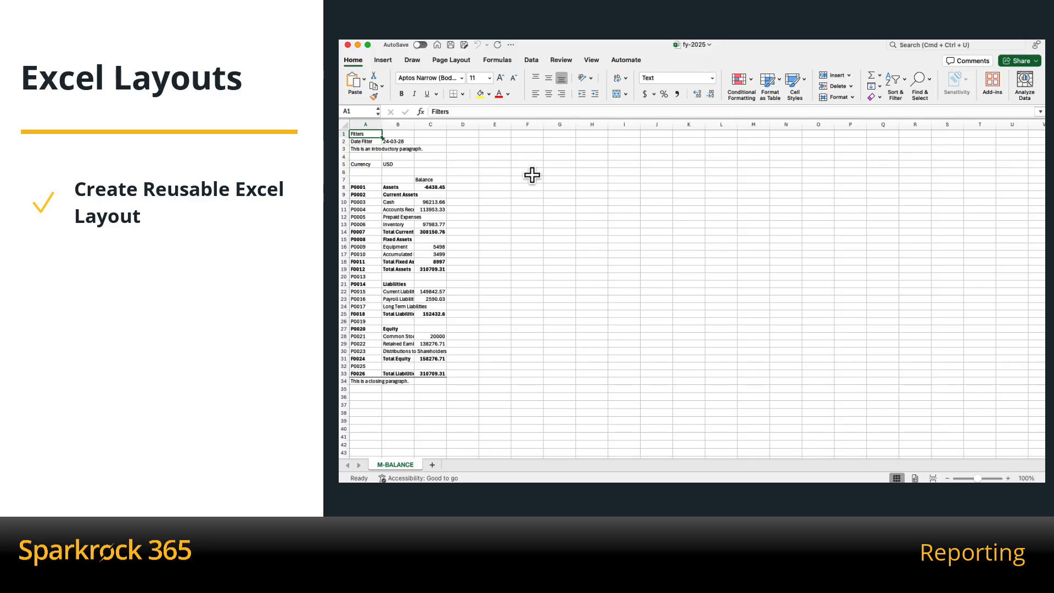
click(432, 465)
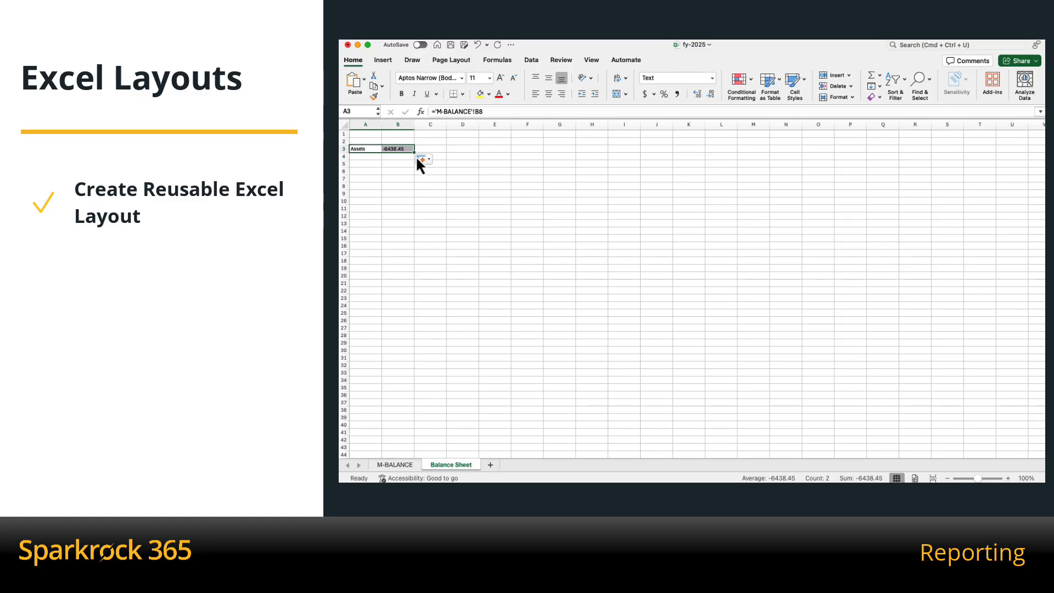
drag(415, 153, 413, 427)
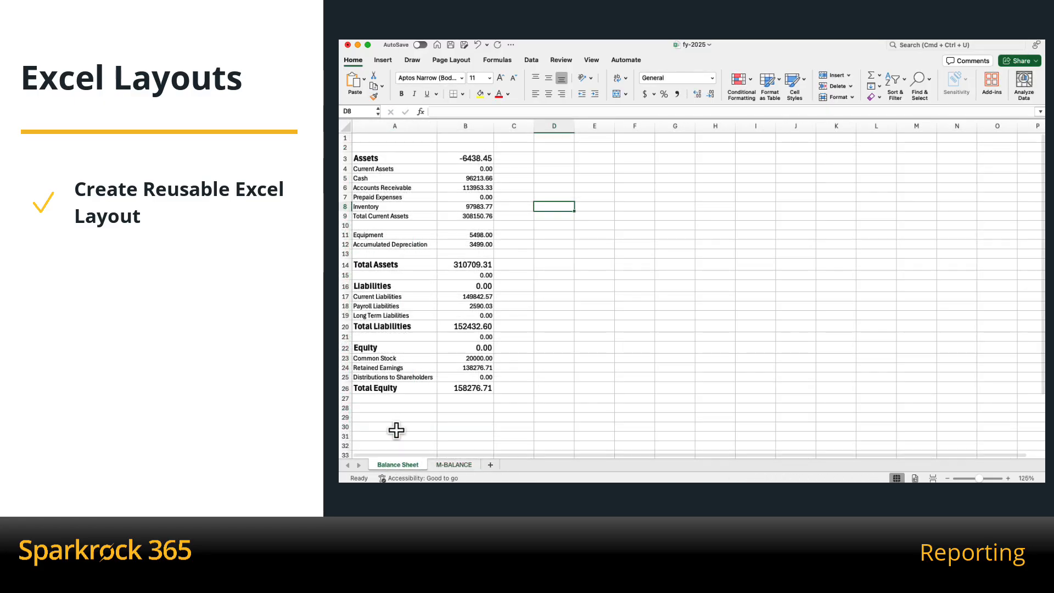
click(422, 337)
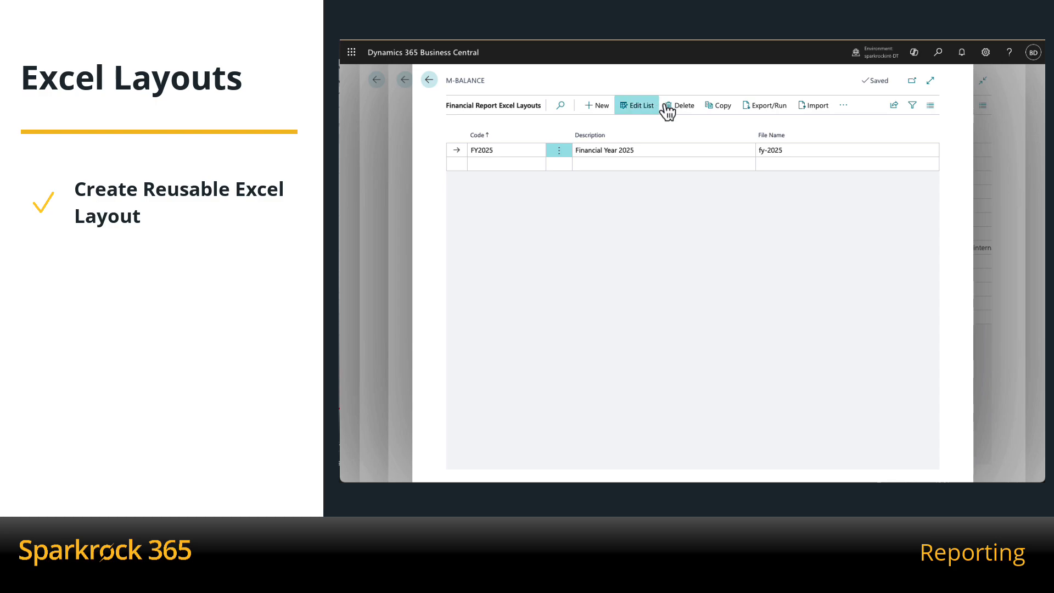
- Import fy-2025.xlsx into the FY2025 layout in Business Central and add an FY2026 layout with description "Financial Year 2026" and file name fy-2026
click(816, 106)
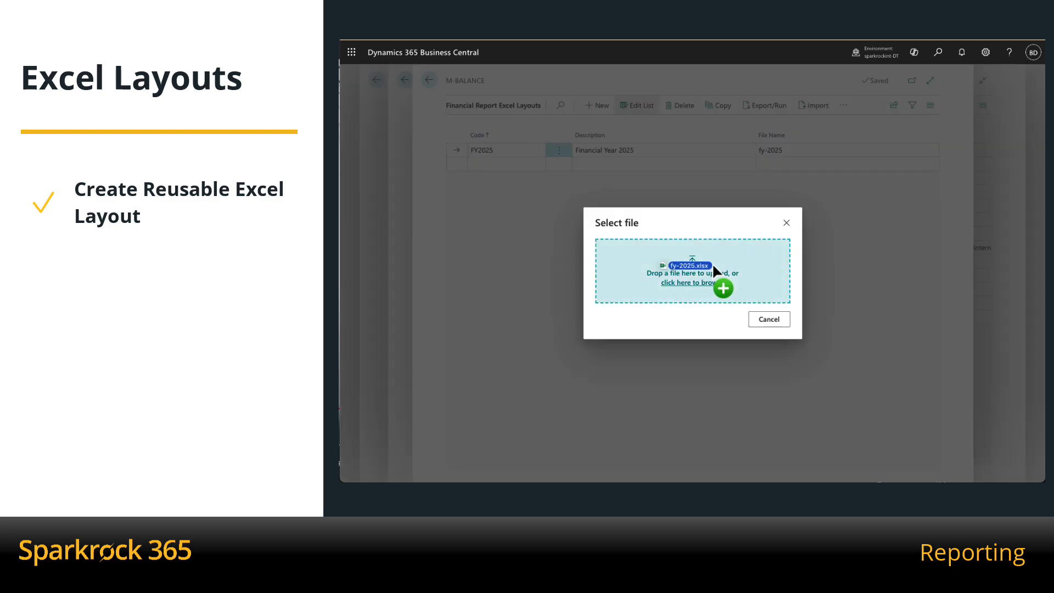
drag(713, 262, 712, 263)
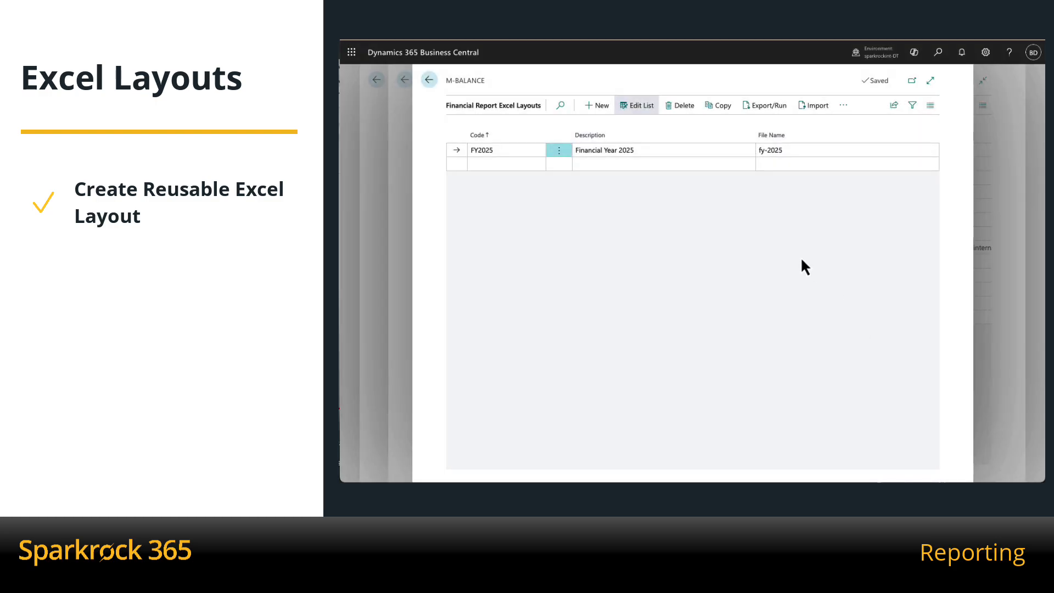
click(505, 164)
text(FY2026)
key(Down)
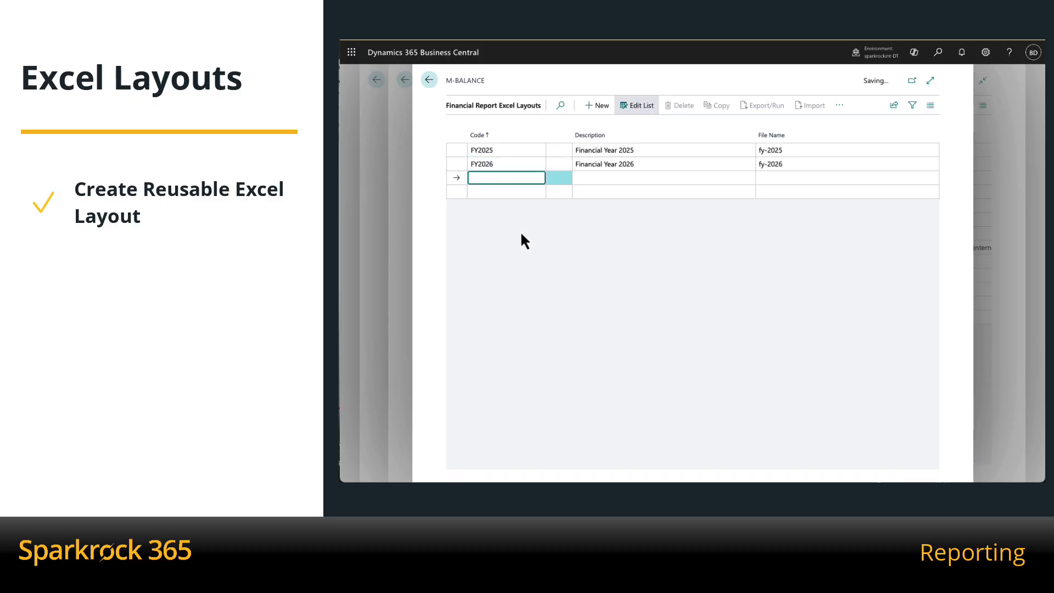
click(541, 151)
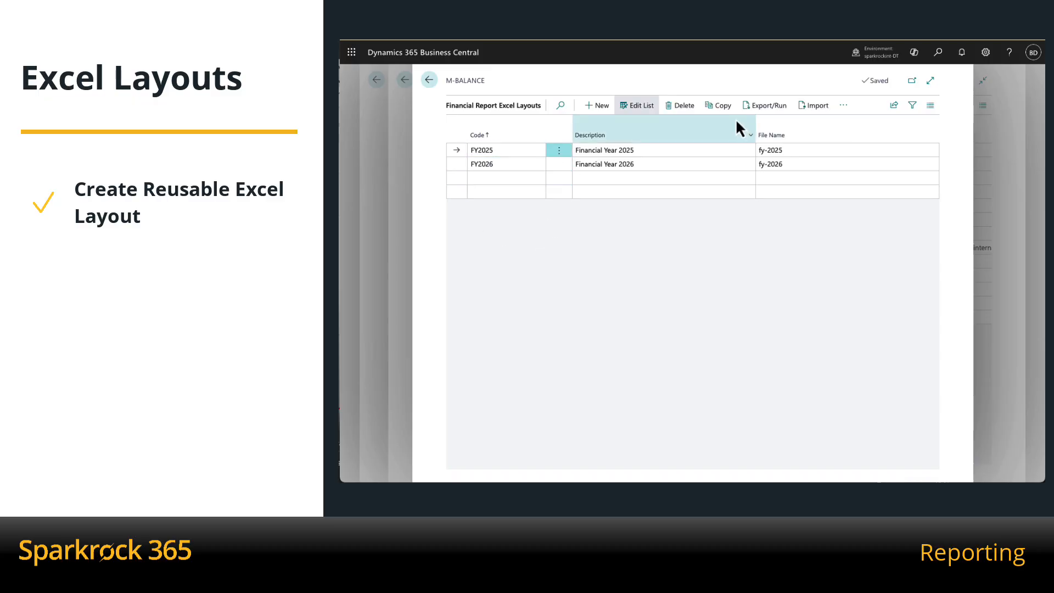